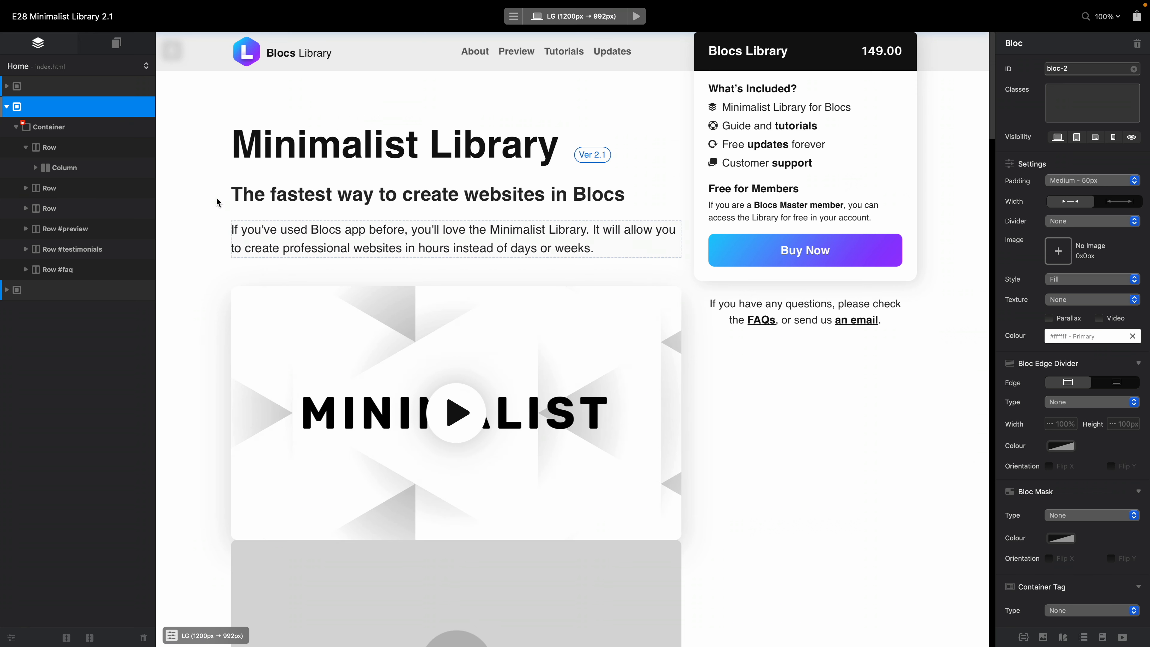
# Step: Open the Navigation page and select the Products item in the Navigation 11 sidebar
pyautogui.click(134, 66)
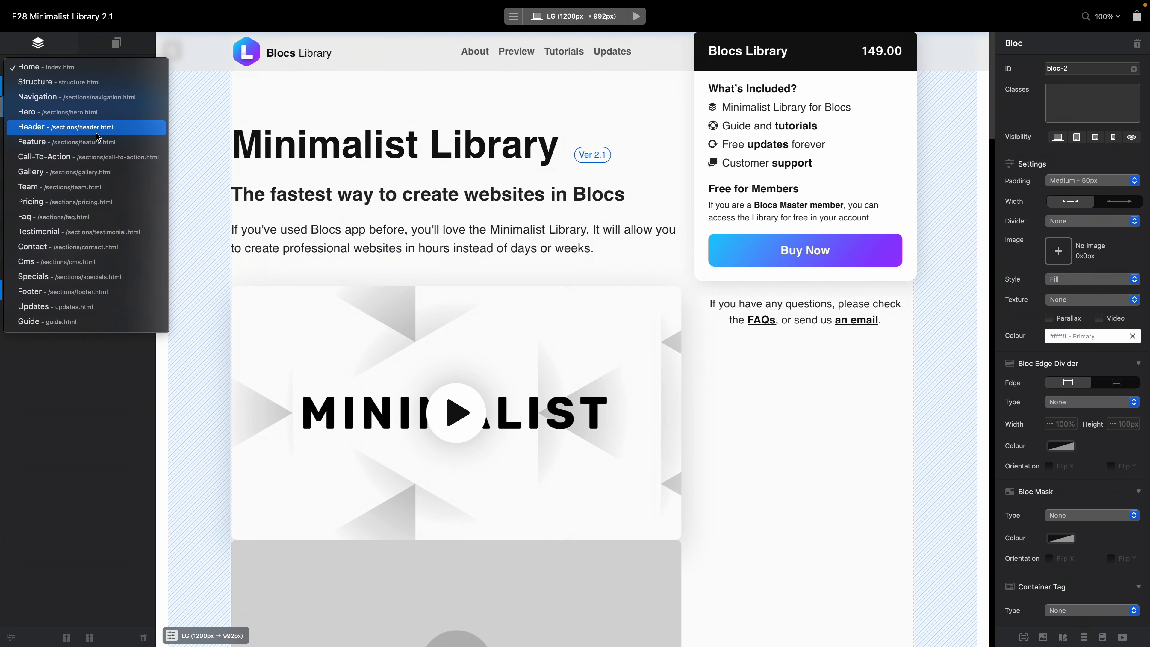
pyautogui.click(90, 97)
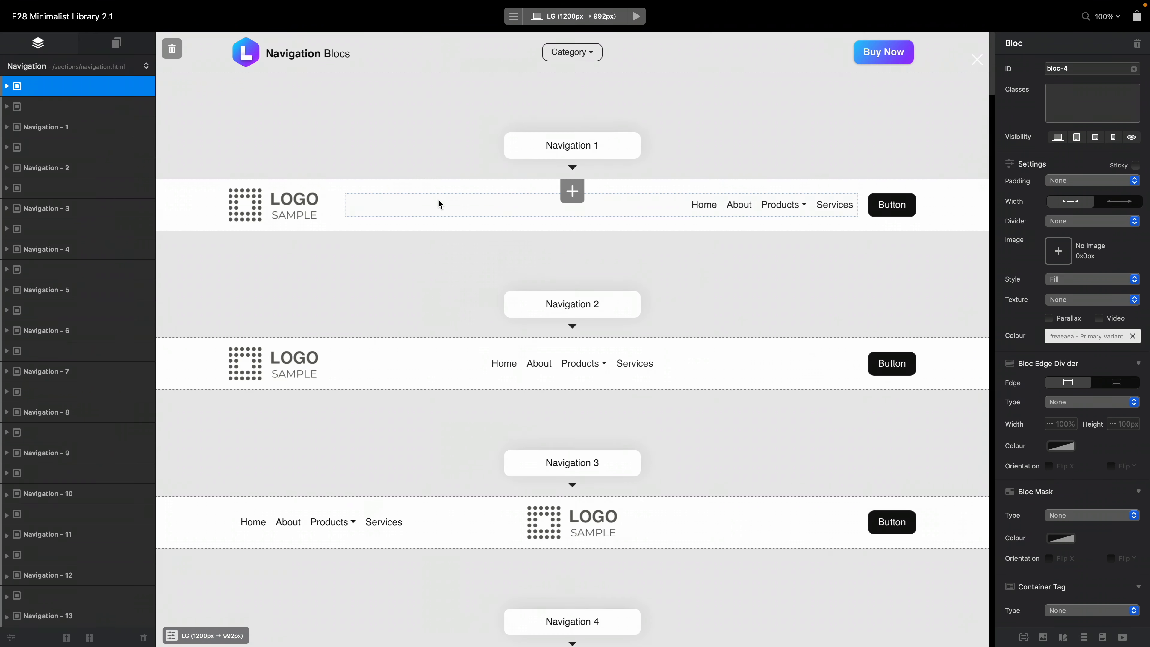
pyautogui.scroll(-15, 678, 437)
pyautogui.scroll(-15, 679, 438)
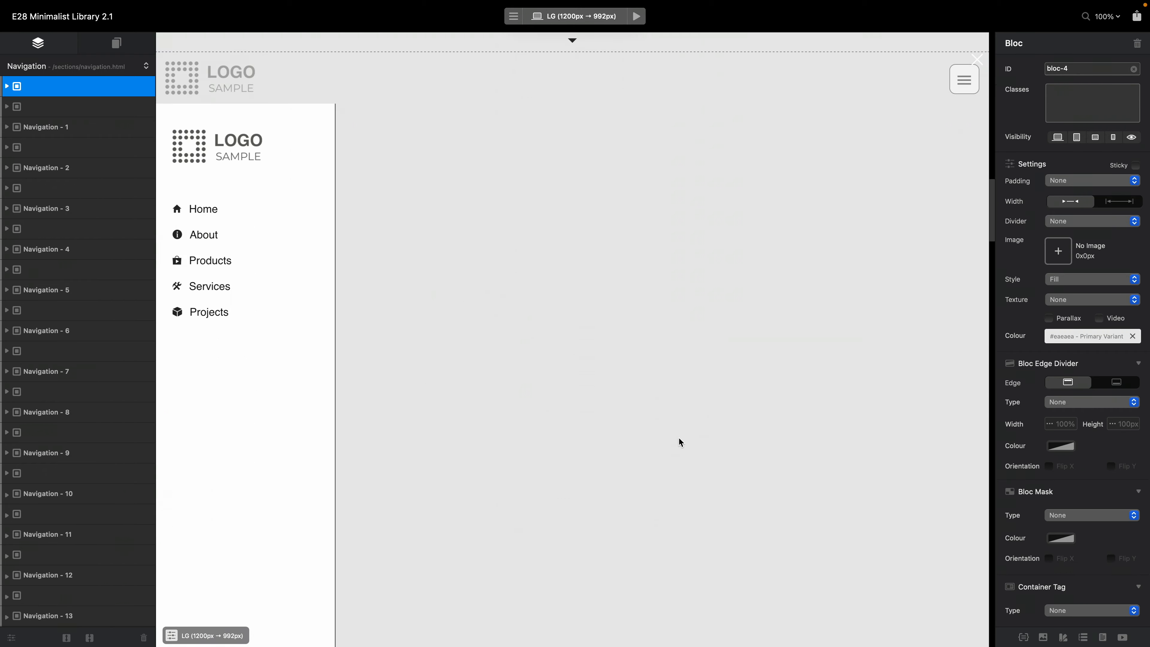
pyautogui.scroll(-10, 679, 441)
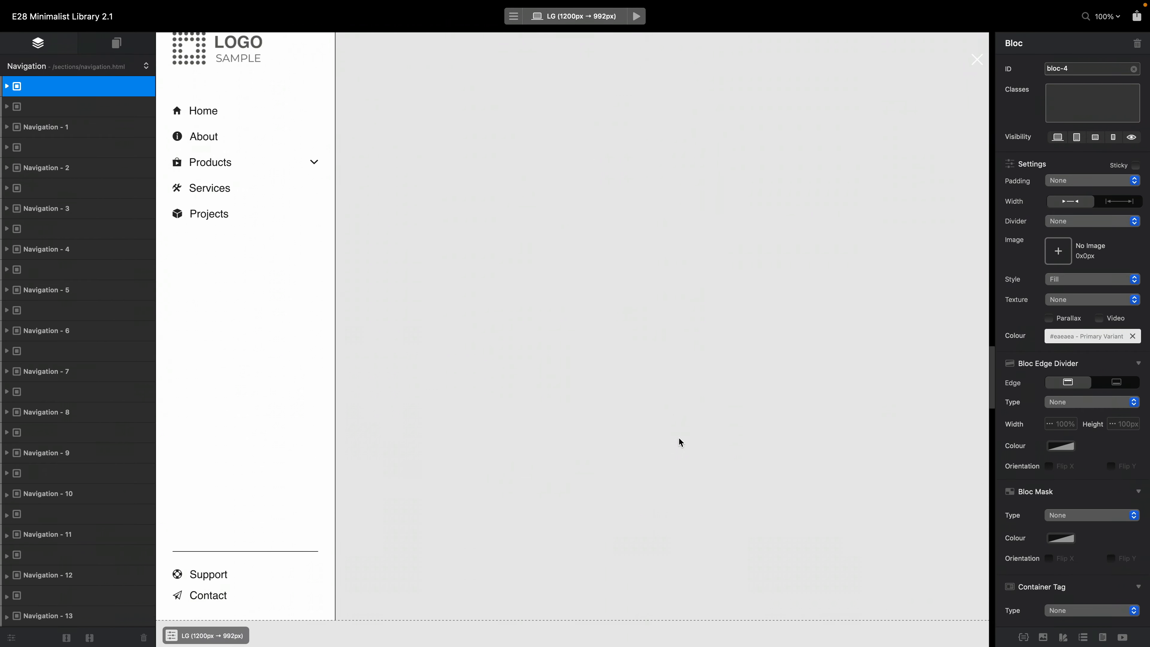
pyautogui.scroll(5, 453, 408)
pyautogui.click(267, 383)
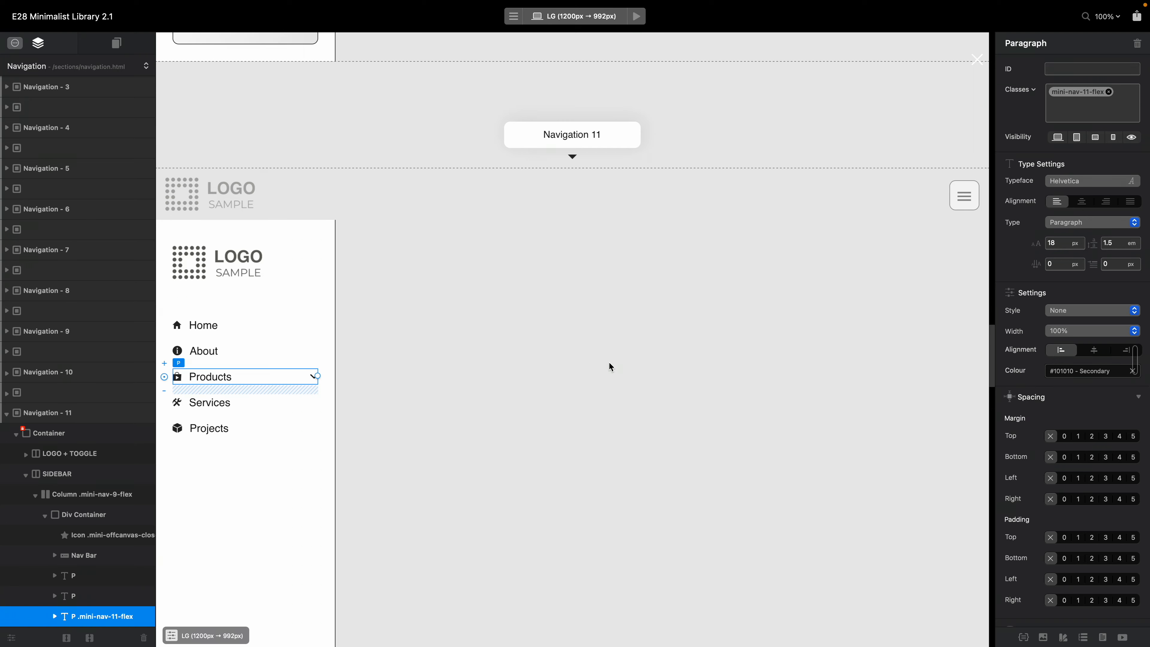
# Step: Preview the page, expand and collapse the Products dropdown in Navigation 11, and return to editing
pyautogui.scroll(-20, 608, 361)
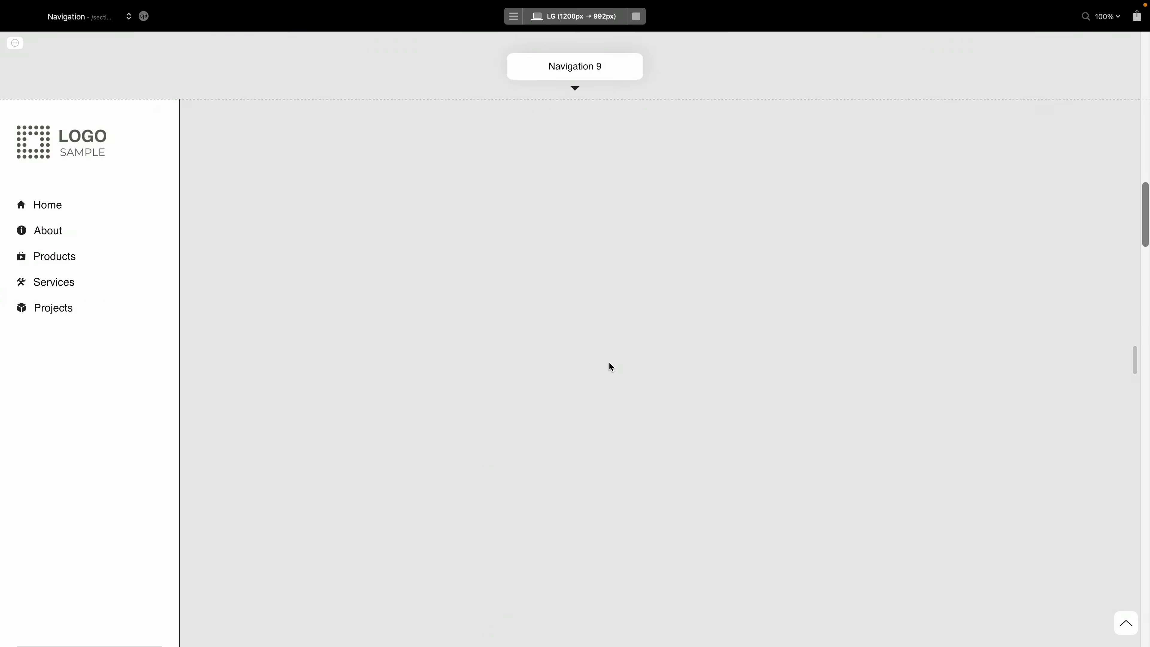
pyautogui.scroll(-20, 607, 361)
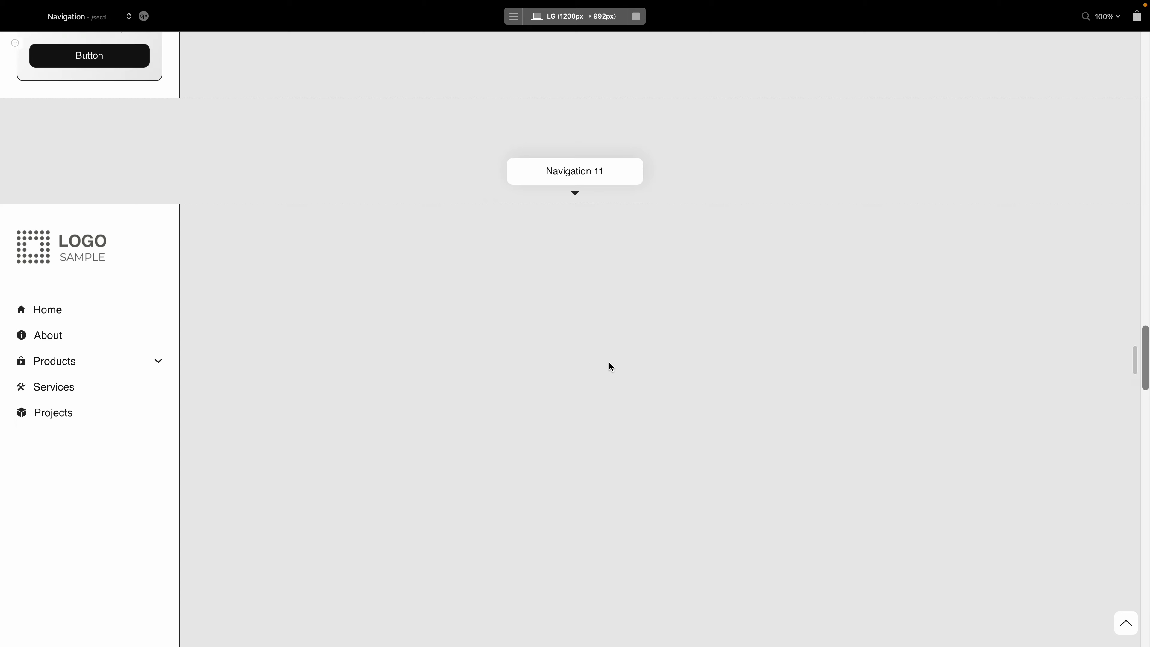
pyautogui.click(92, 353)
pyautogui.click(92, 353)
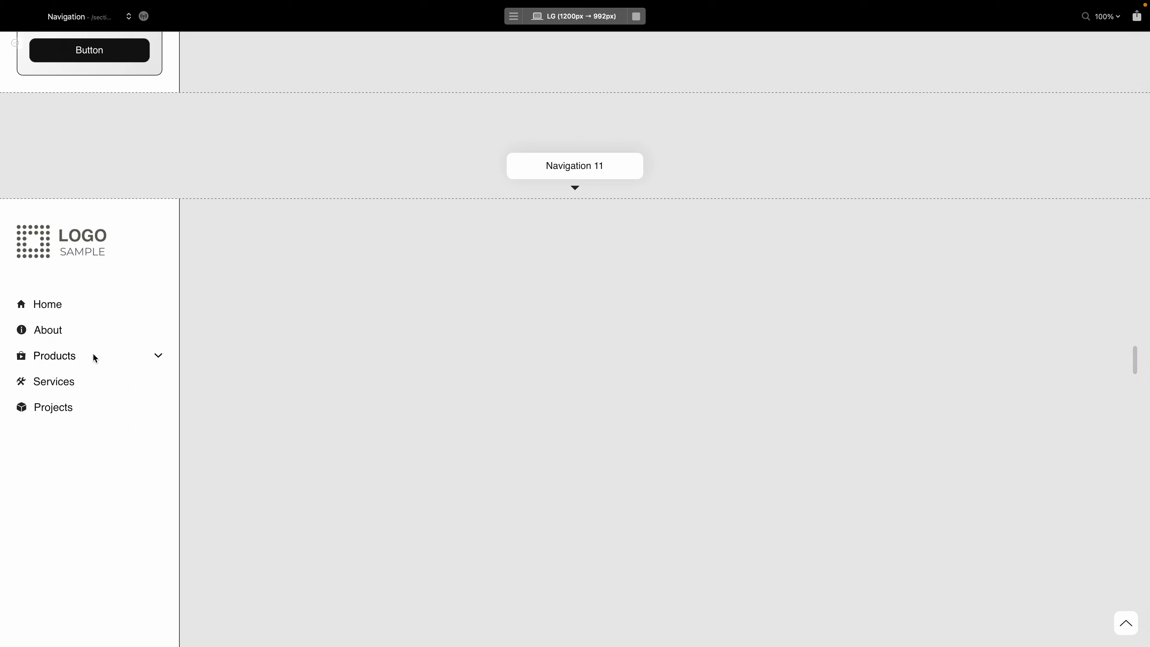
pyautogui.click(93, 353)
pyautogui.click(93, 357)
pyautogui.click(93, 357)
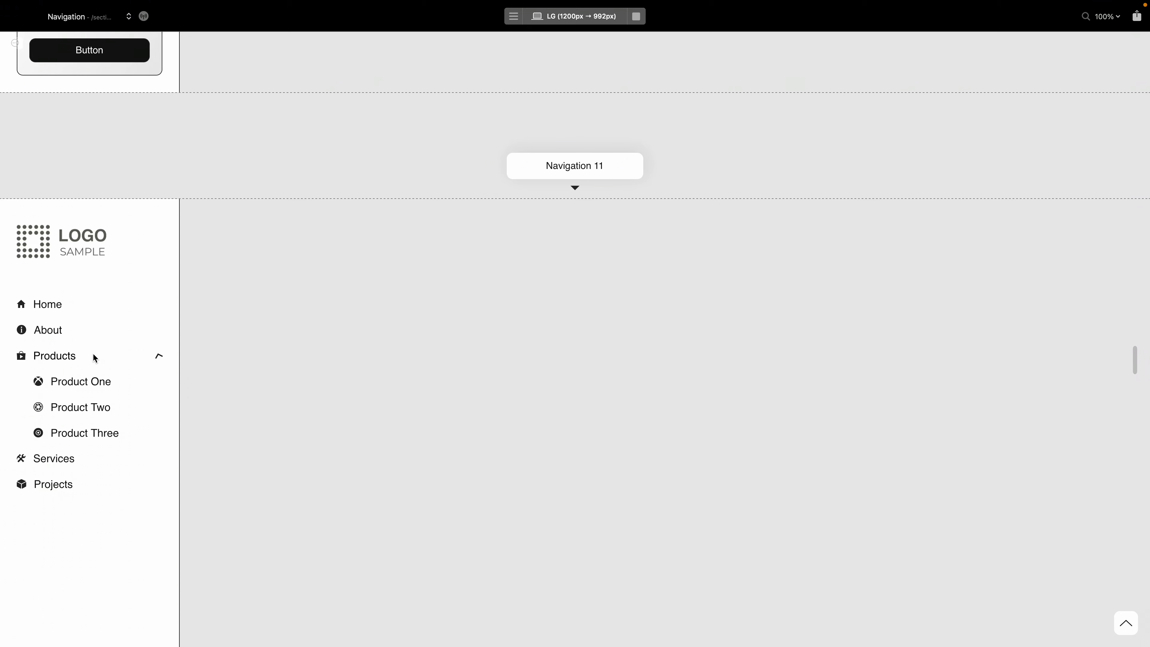
pyautogui.click(93, 357)
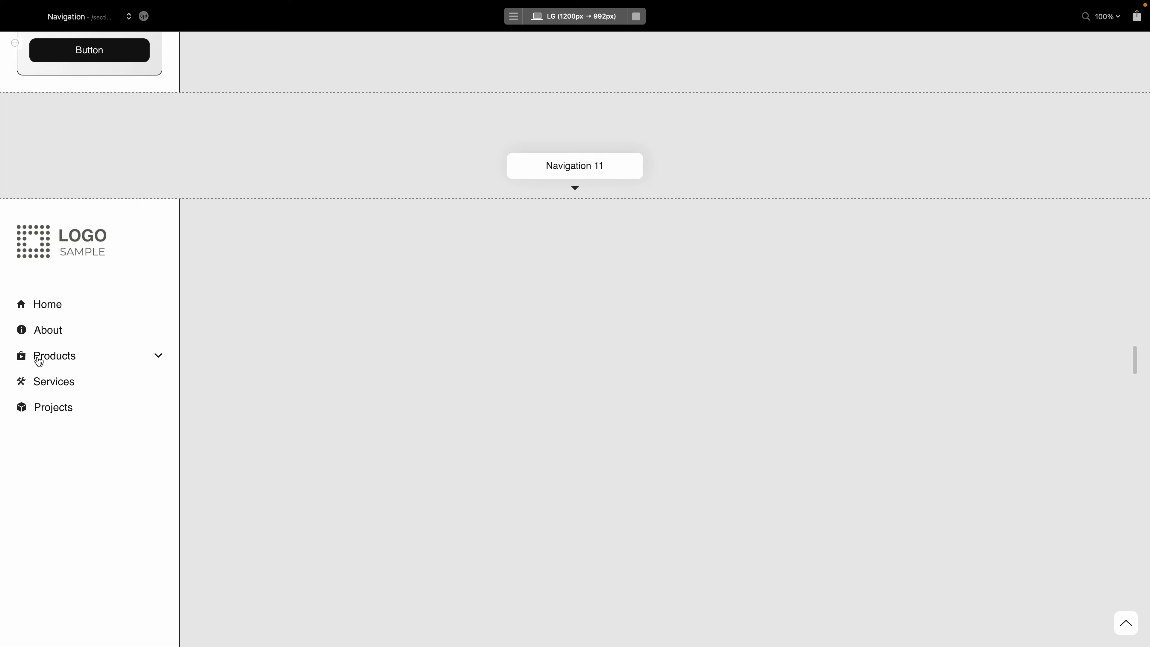
pyautogui.click(56, 355)
pyautogui.click(70, 357)
pyautogui.click(636, 16)
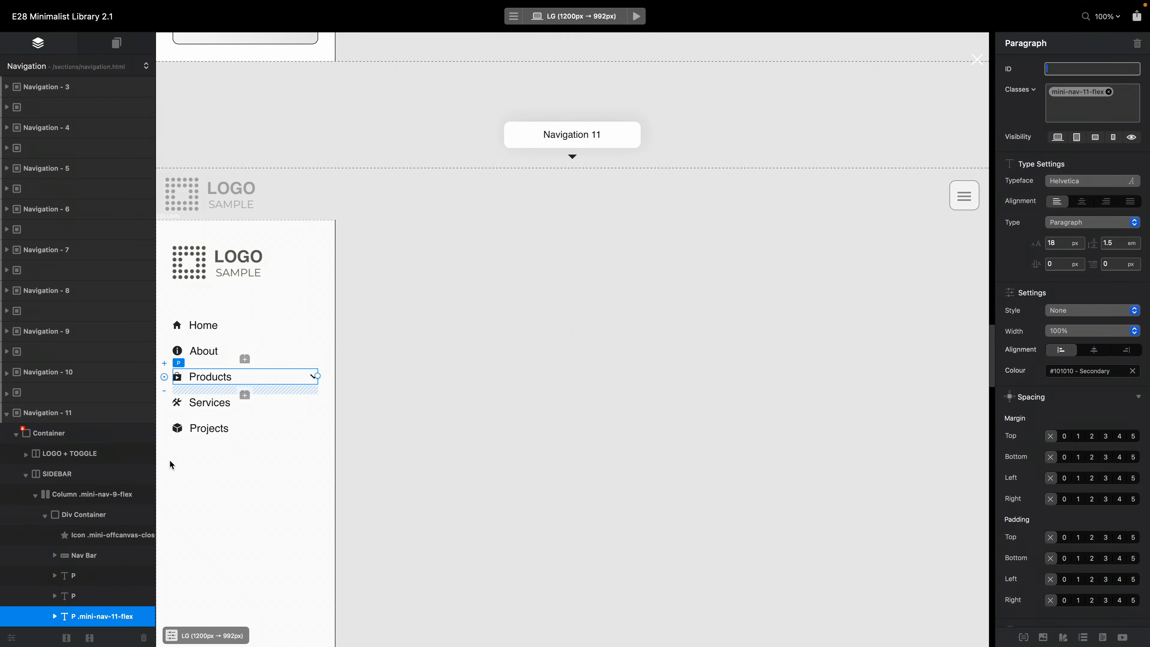
# Step: Remove the collapse class from the Product List div below the Products item in Navigation 11
pyautogui.scroll(-4, 90, 534)
pyautogui.click(91, 553)
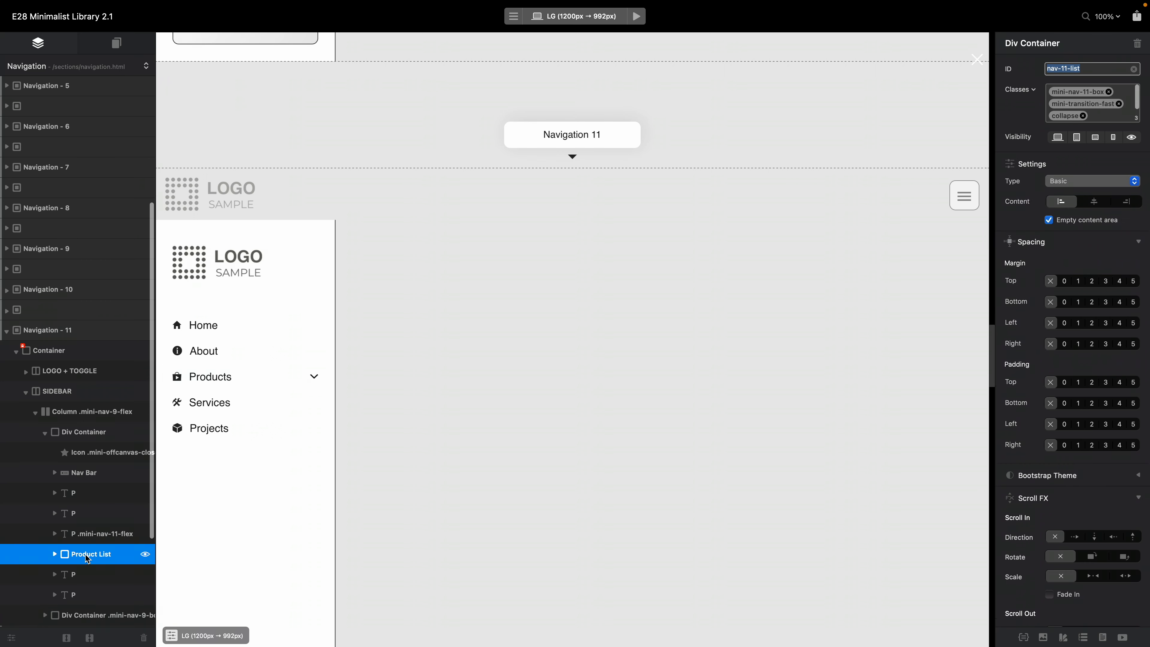
pyautogui.click(92, 534)
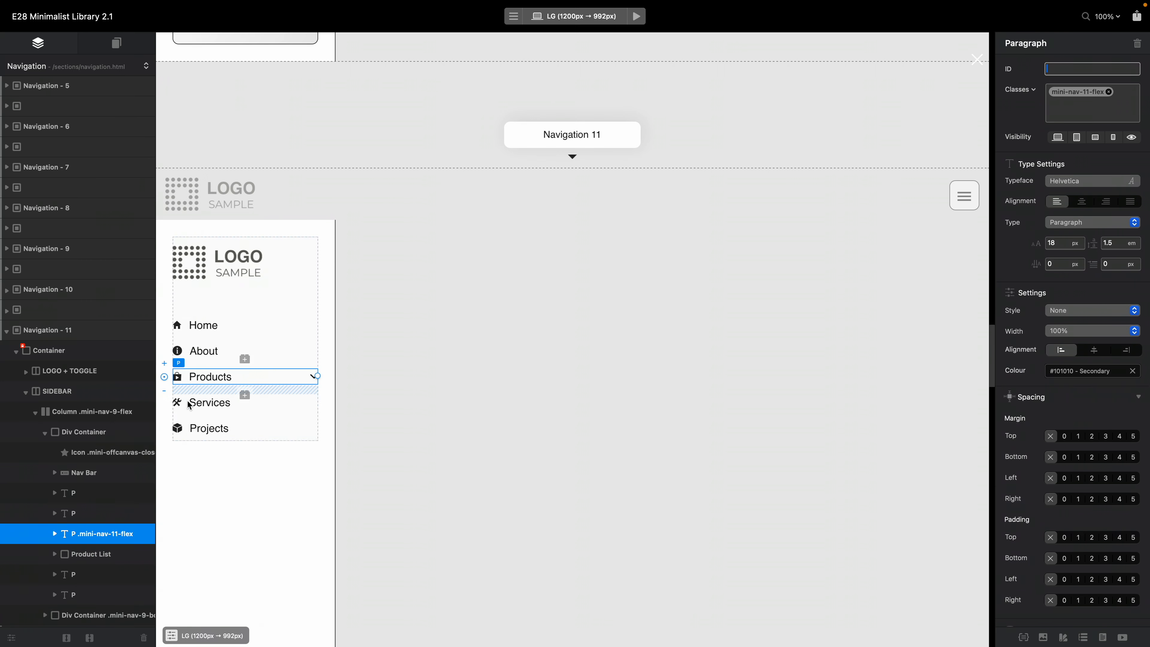
pyautogui.click(82, 563)
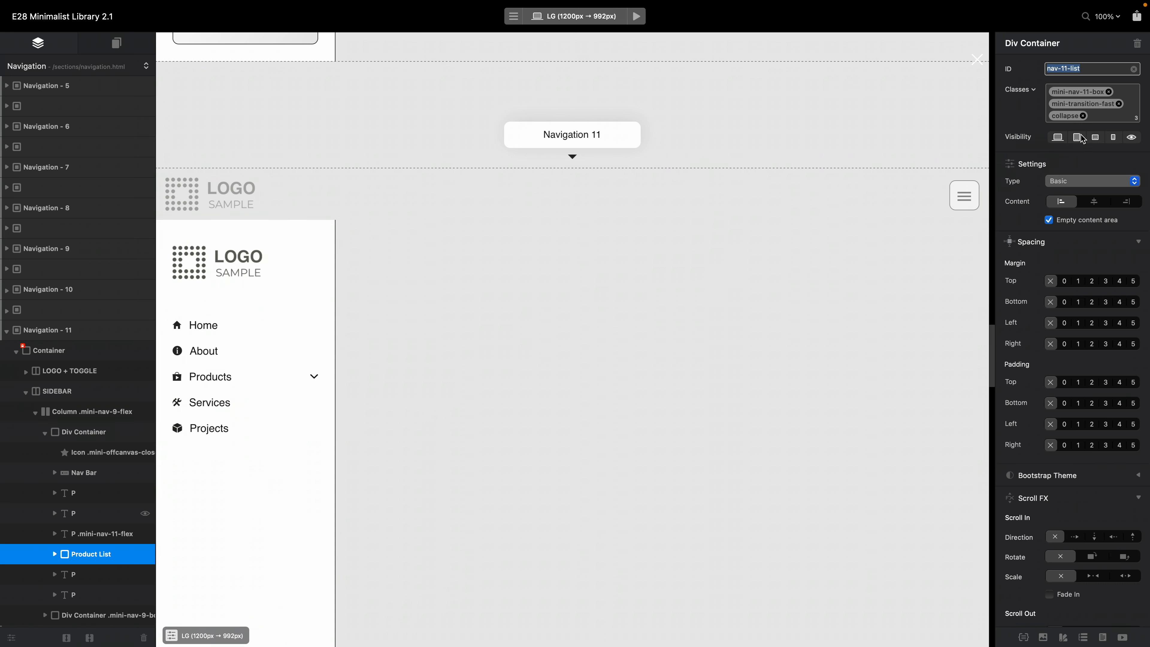
pyautogui.click(1084, 116)
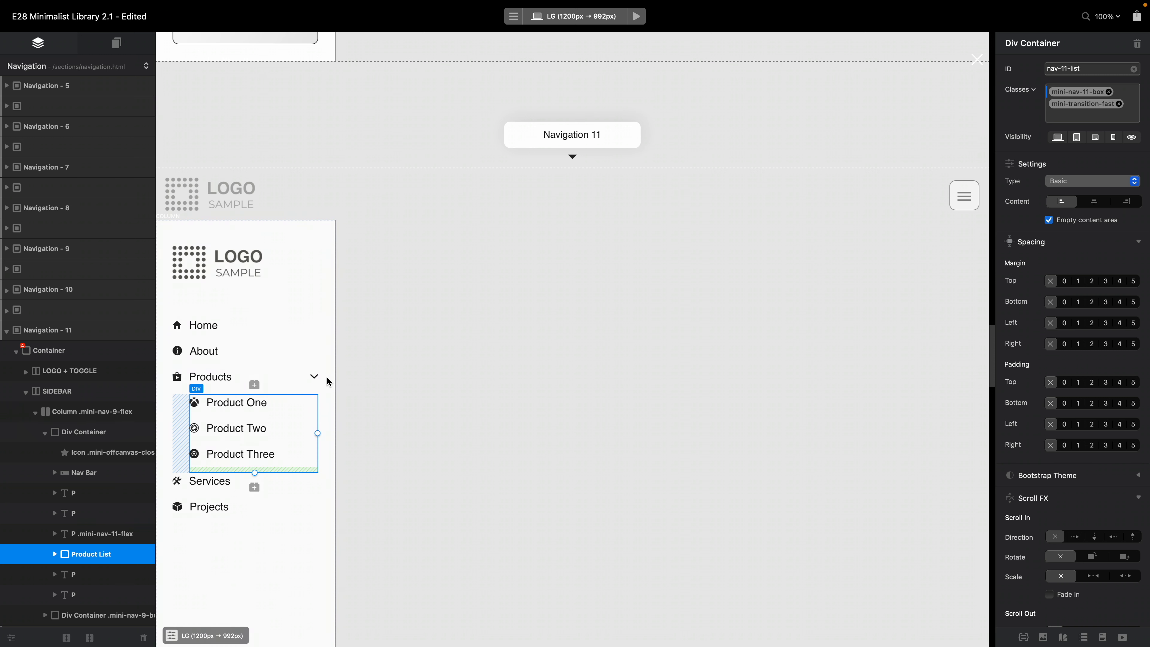
# Step: Duplicate the Products paragraph and the Product List div, placing the copied paragraph between the two lists
pyautogui.click(101, 533)
pyautogui.press('super+d')
pyautogui.click(94, 575)
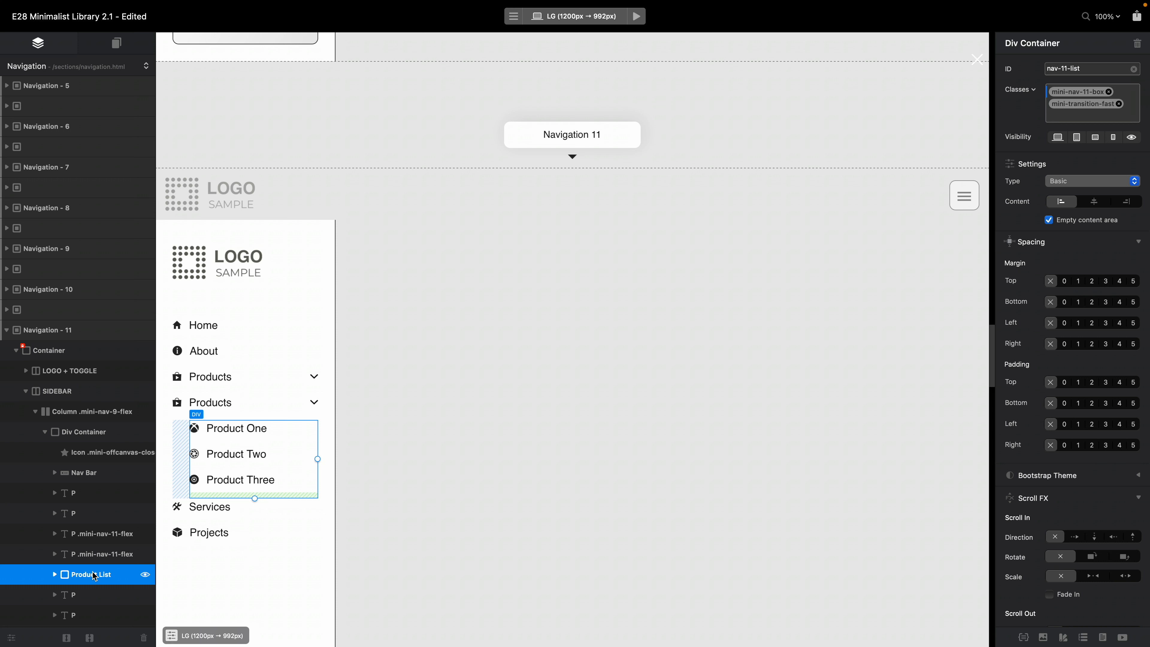
pyautogui.press('super+d')
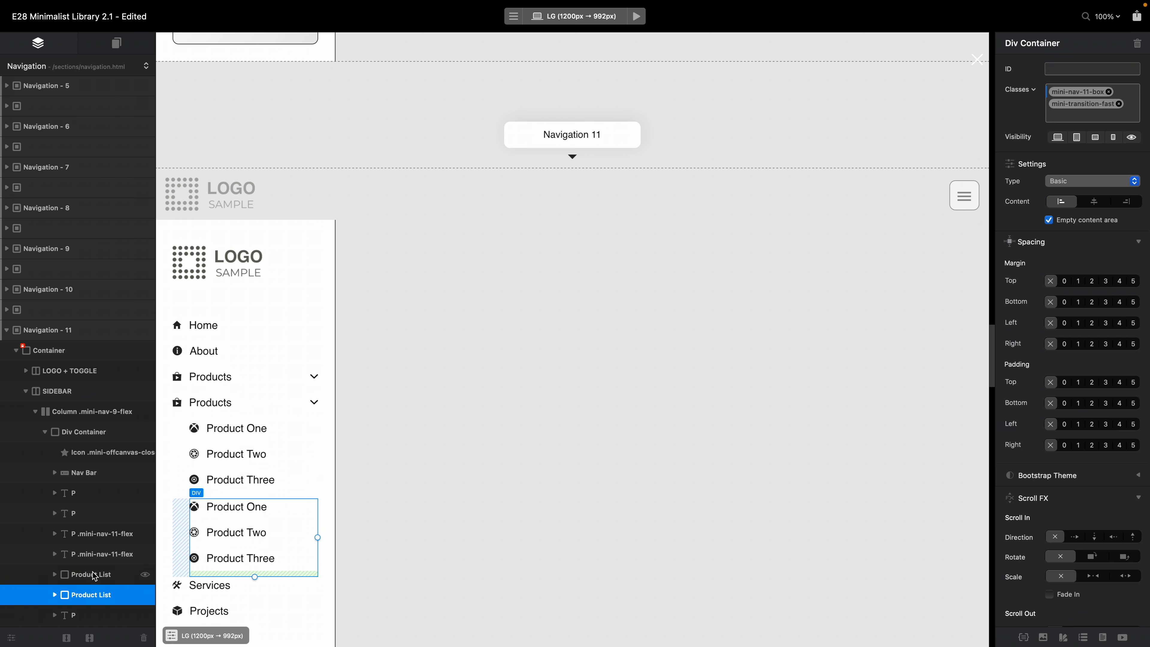
pyautogui.click(109, 552)
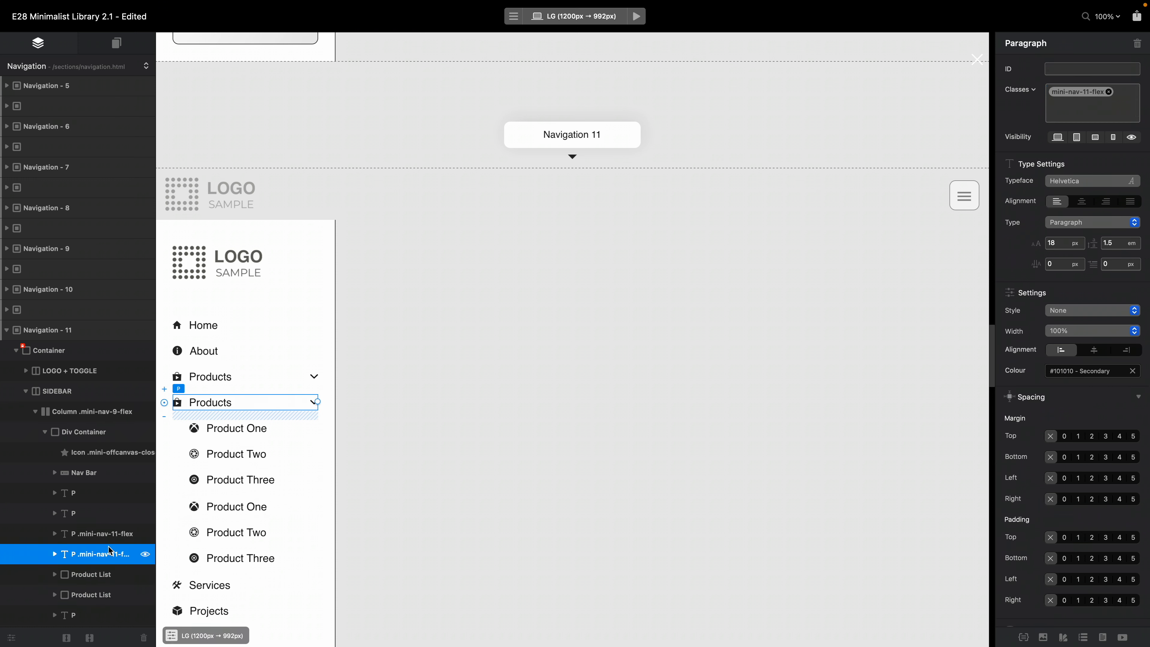
pyautogui.press('super+Down')
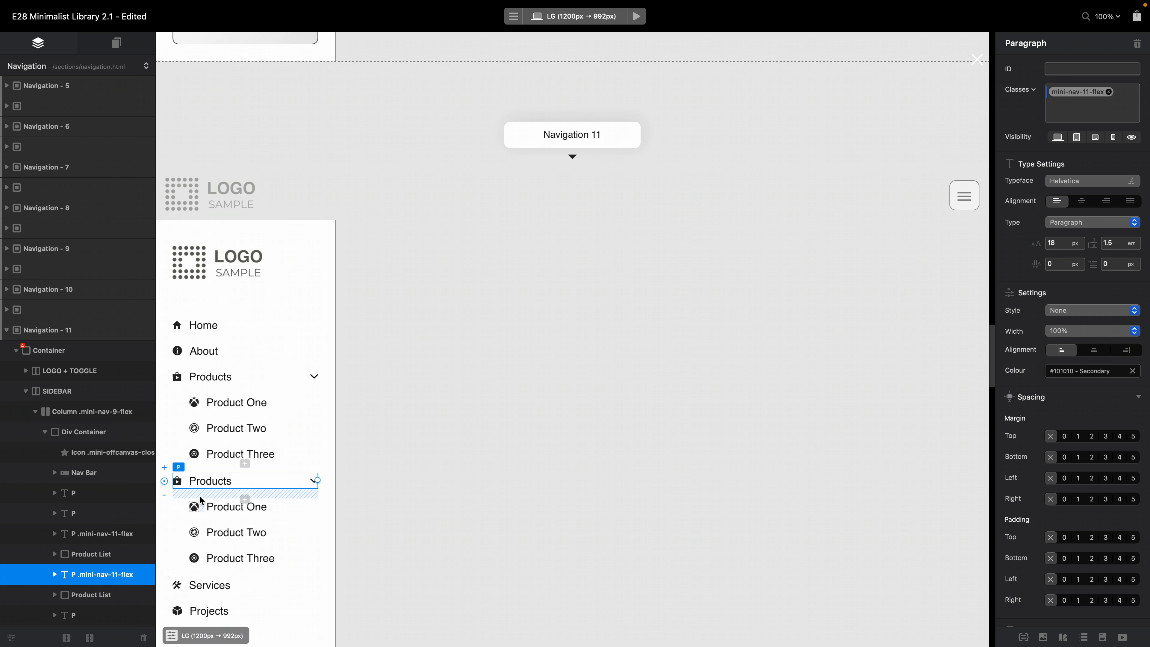
# Step: Rename the duplicated dropdown Gallery and its links Gallery One, Gallery Two and Gallery Three
pyautogui.doubleClick(212, 483)
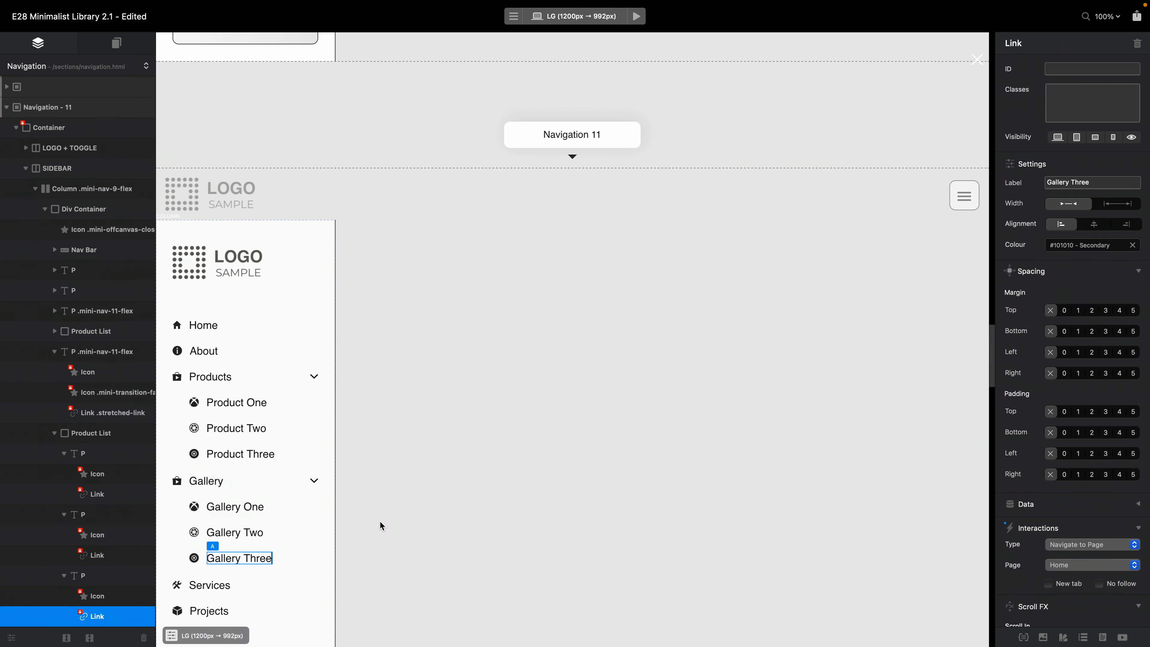
pyautogui.click(198, 456)
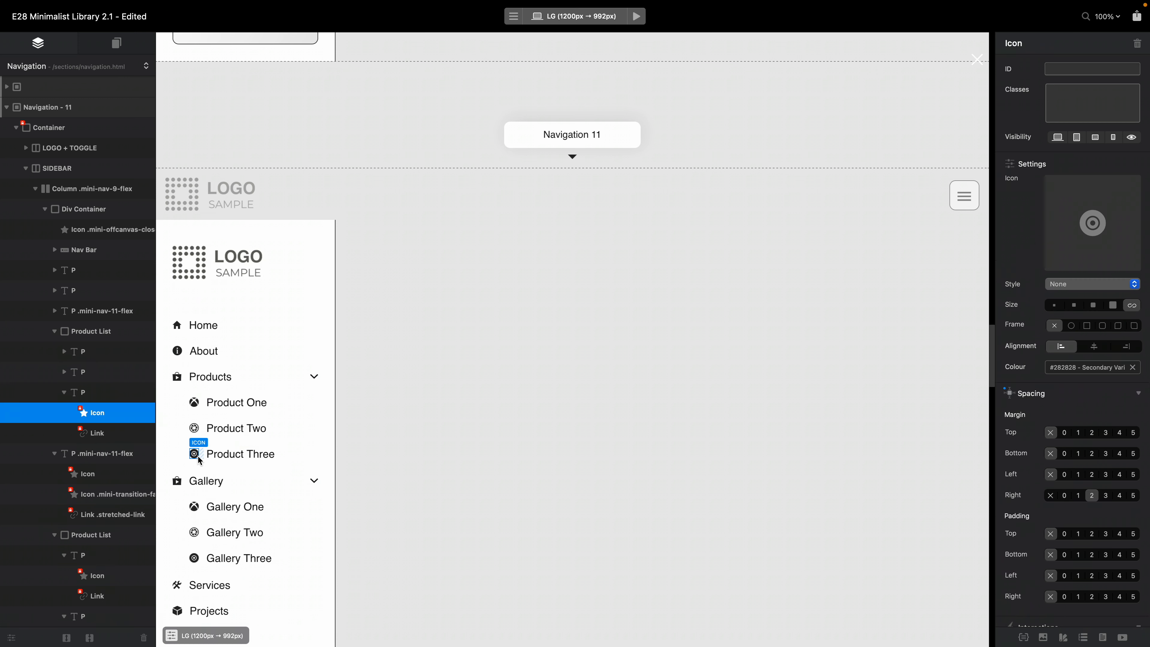
pyautogui.click(195, 429)
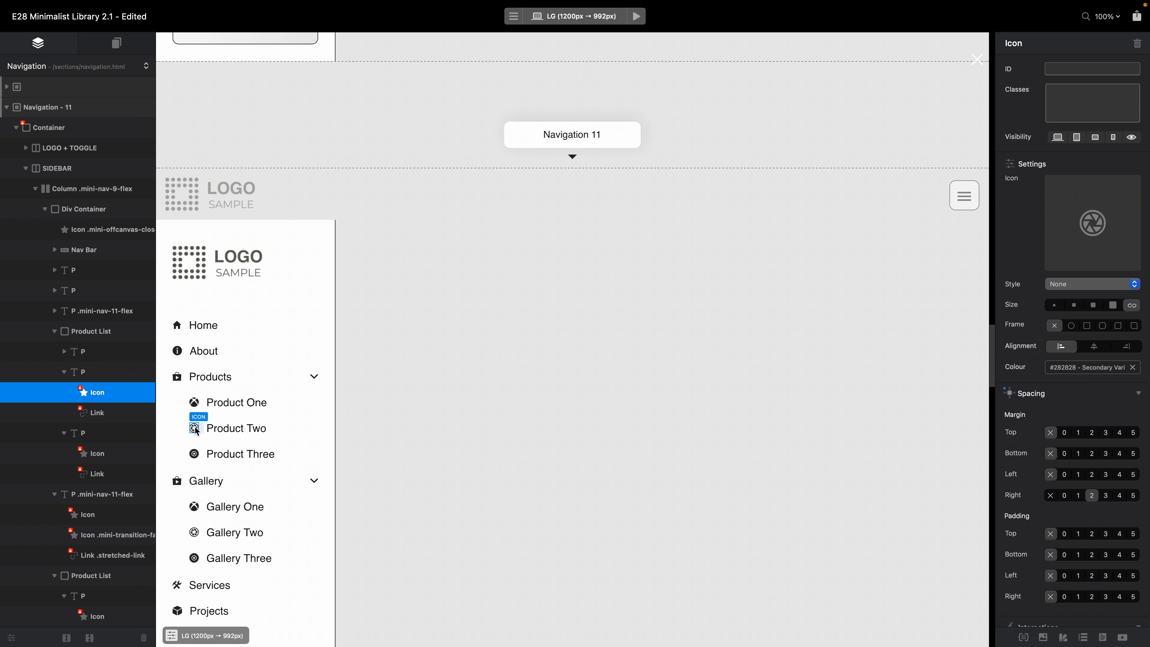
pyautogui.scroll(-3, 300, 466)
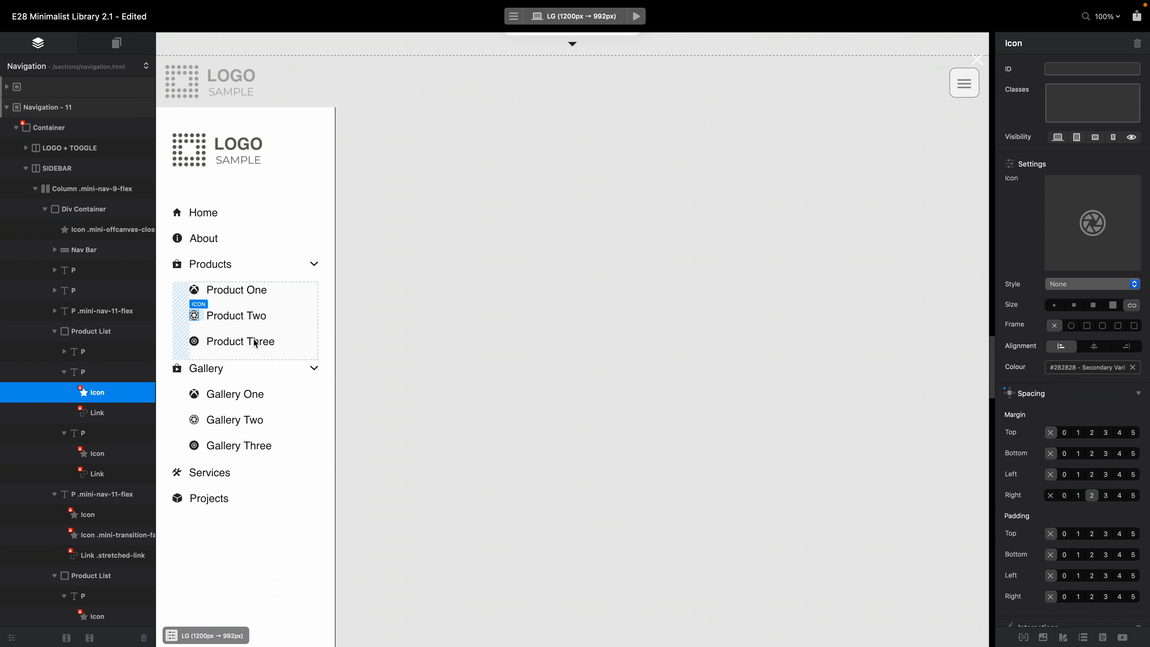
# Step: Compare the Toggle Class interaction and custom attributes of the Products and Gallery links
pyautogui.click(212, 267)
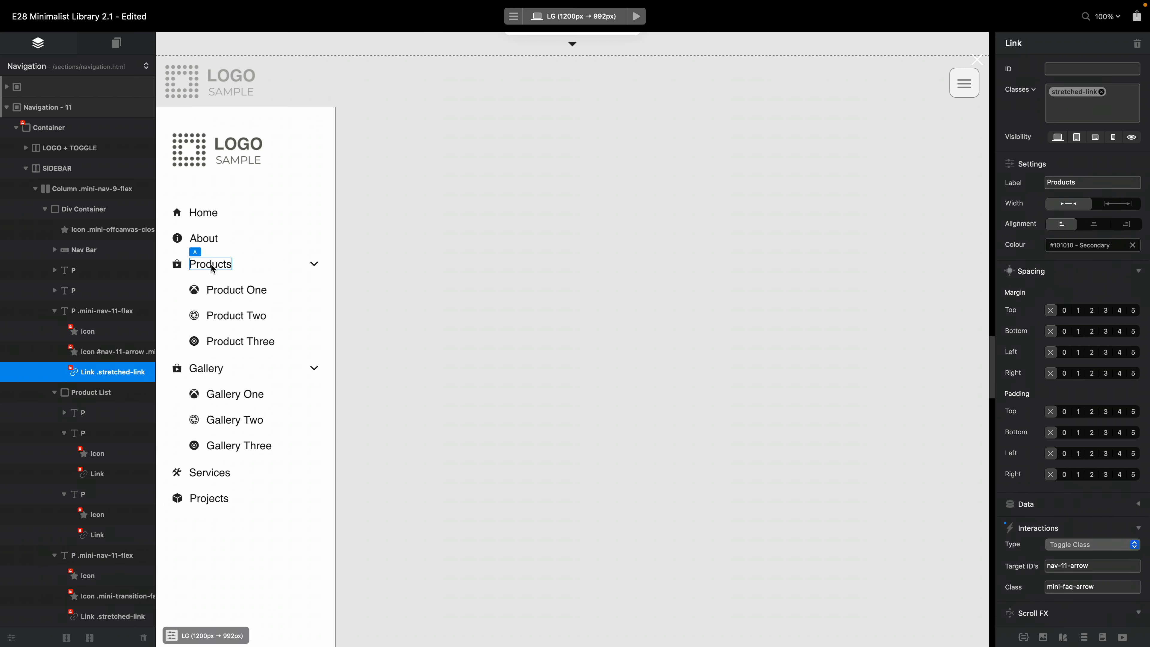
pyautogui.scroll(-3, 1094, 440)
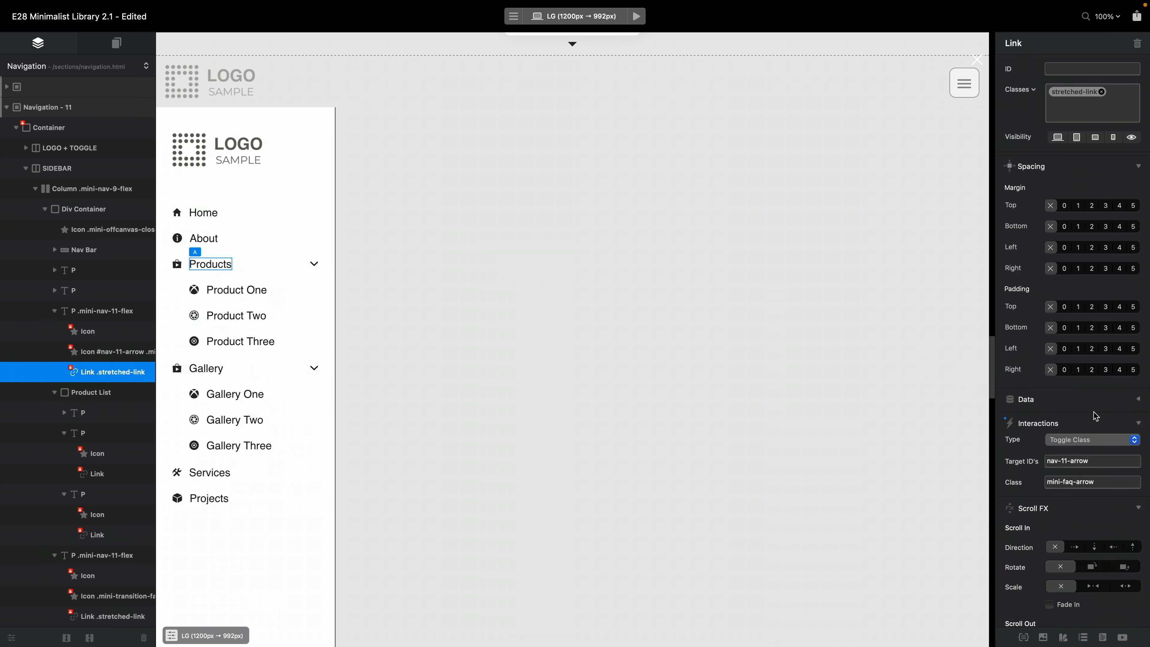
pyautogui.scroll(-10, 1035, 457)
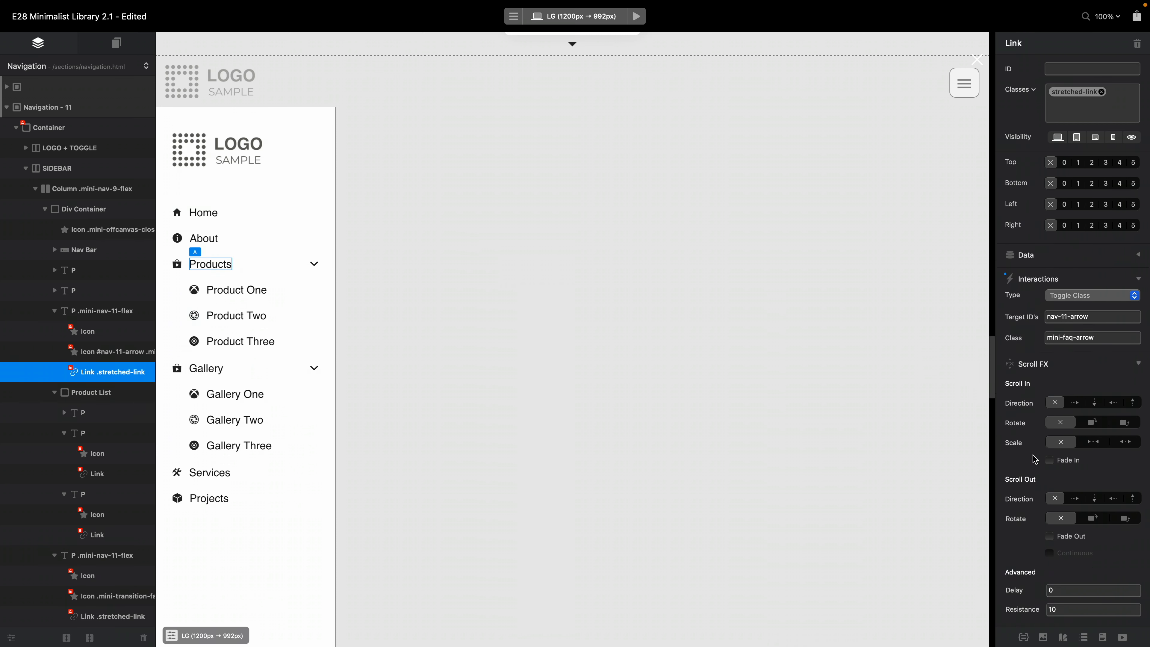
pyautogui.scroll(8, 1035, 458)
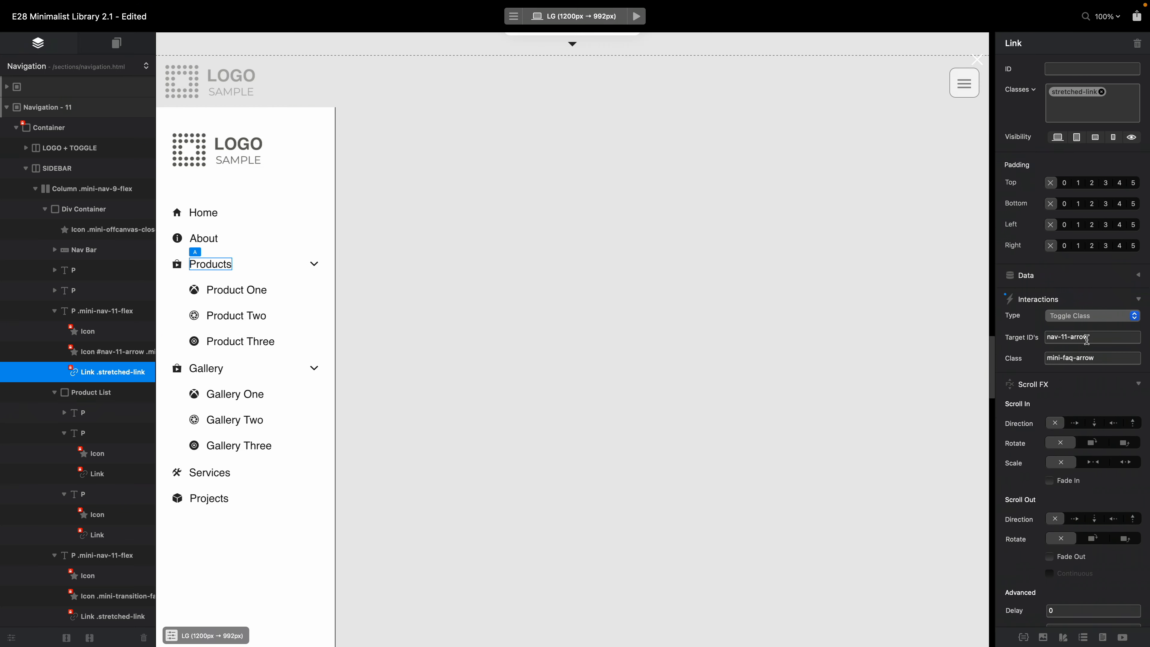
pyautogui.scroll(-6, 1051, 343)
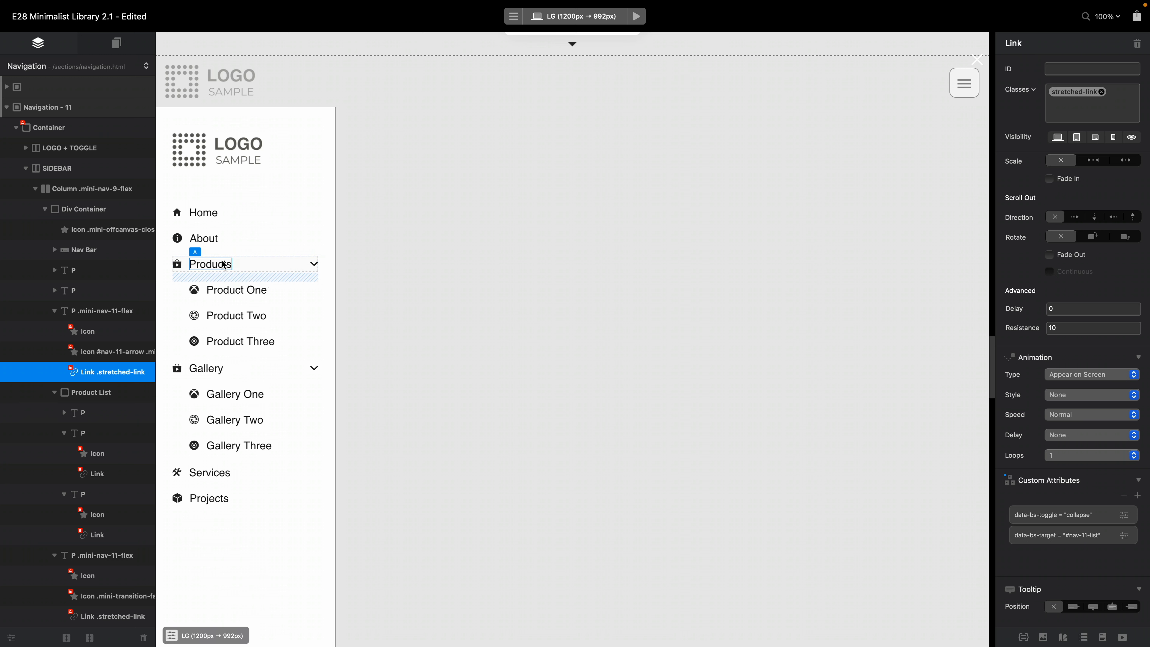
pyautogui.click(208, 376)
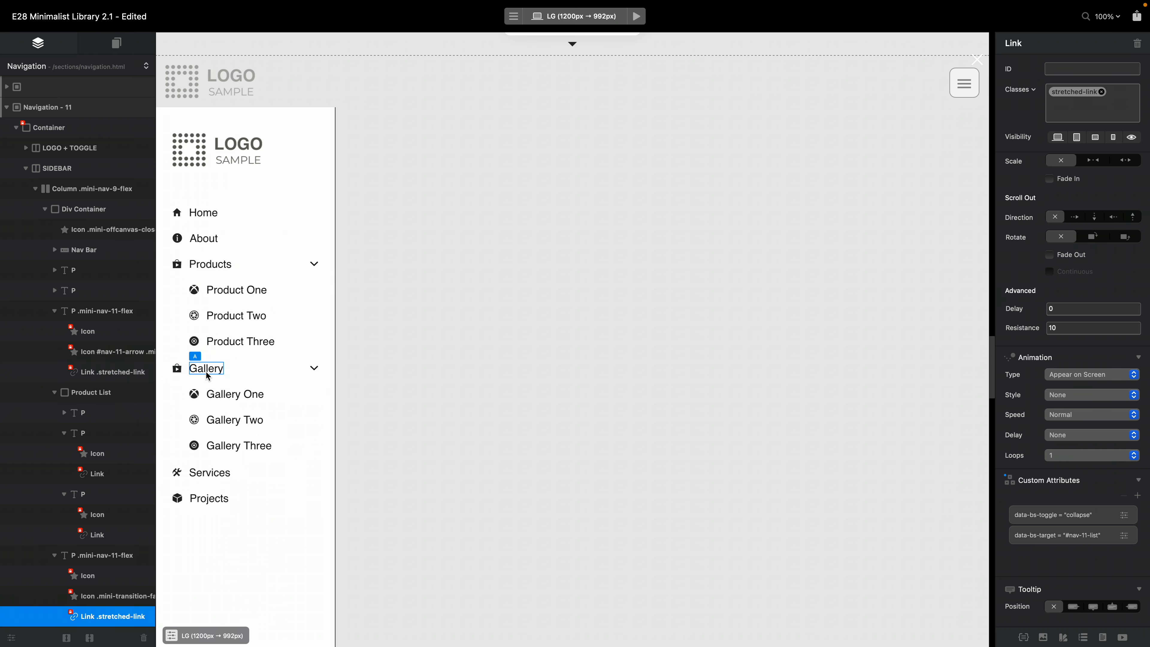
pyautogui.scroll(10, 1104, 384)
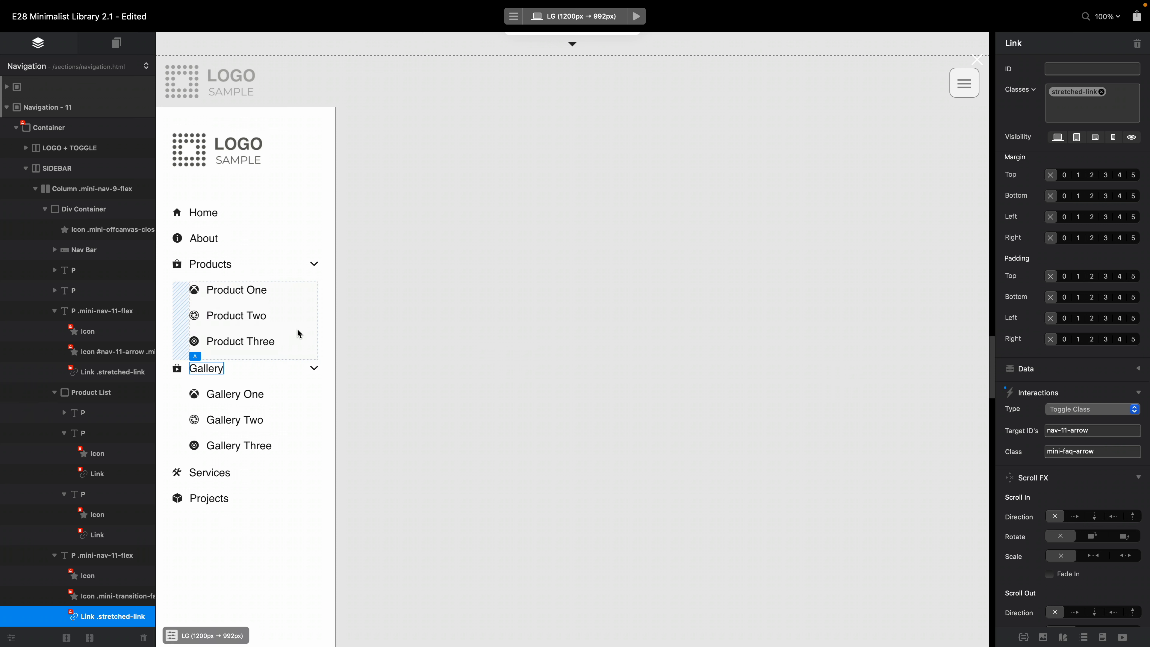
pyautogui.click(217, 266)
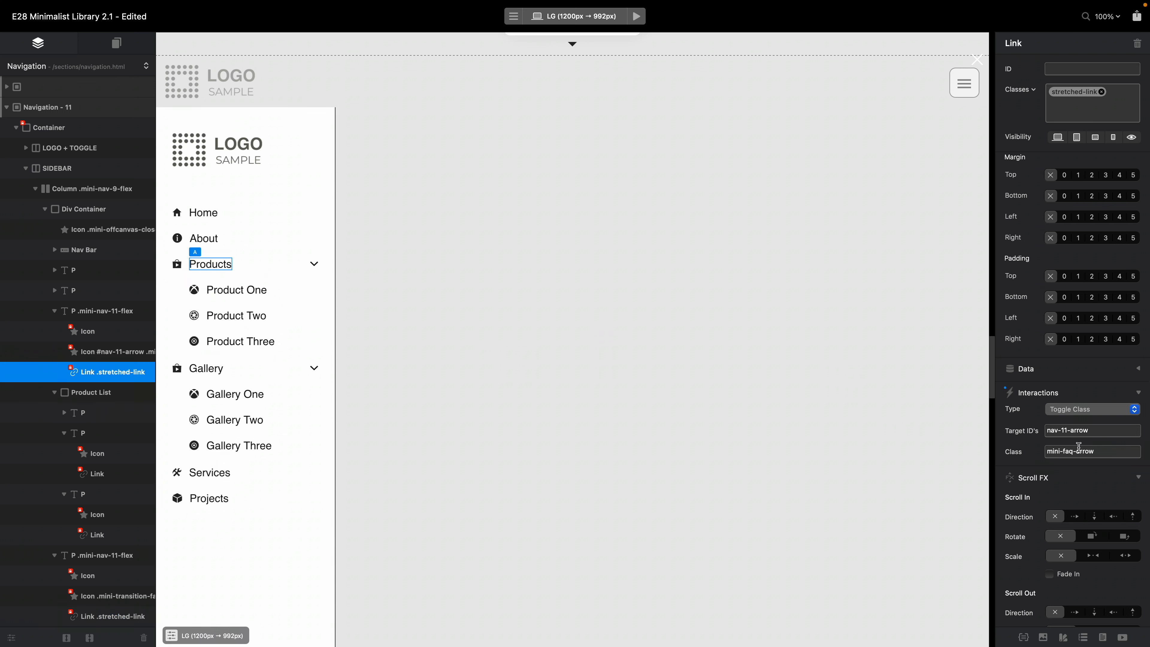
pyautogui.click(216, 371)
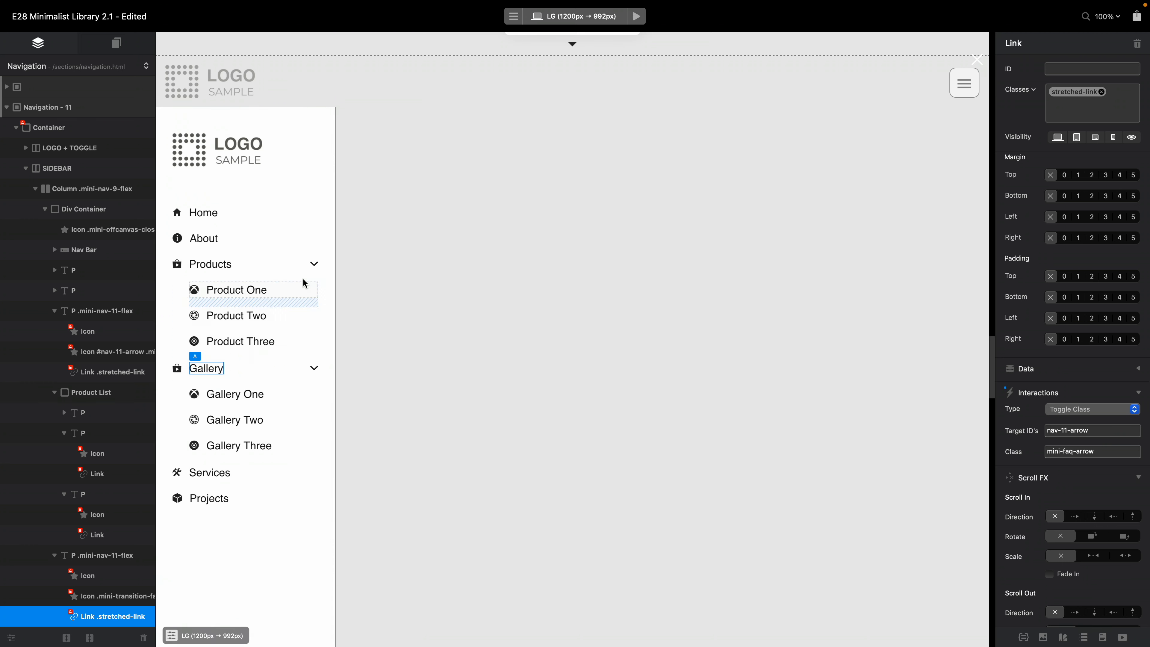
# Step: Give the Gallery arrow icon its own ID, nav-11-arrow-19927, based on the Products arrow icon's ID
pyautogui.click(314, 264)
pyautogui.click(314, 263)
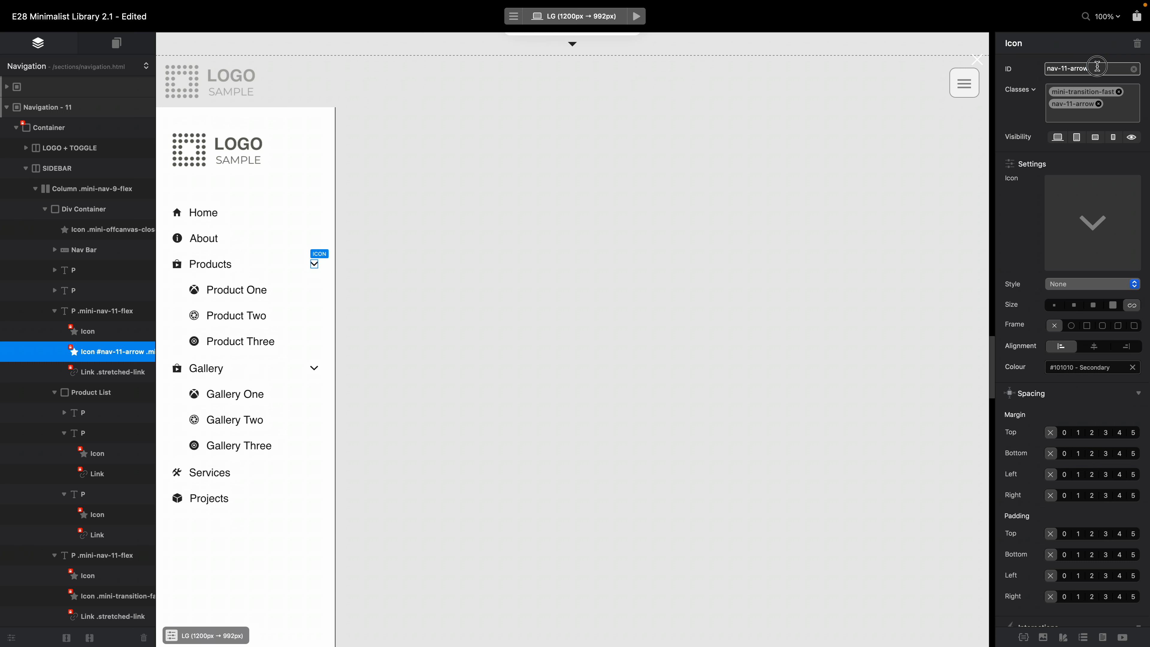
pyautogui.moveTo(1099, 68); pyautogui.dragTo(1041, 66)
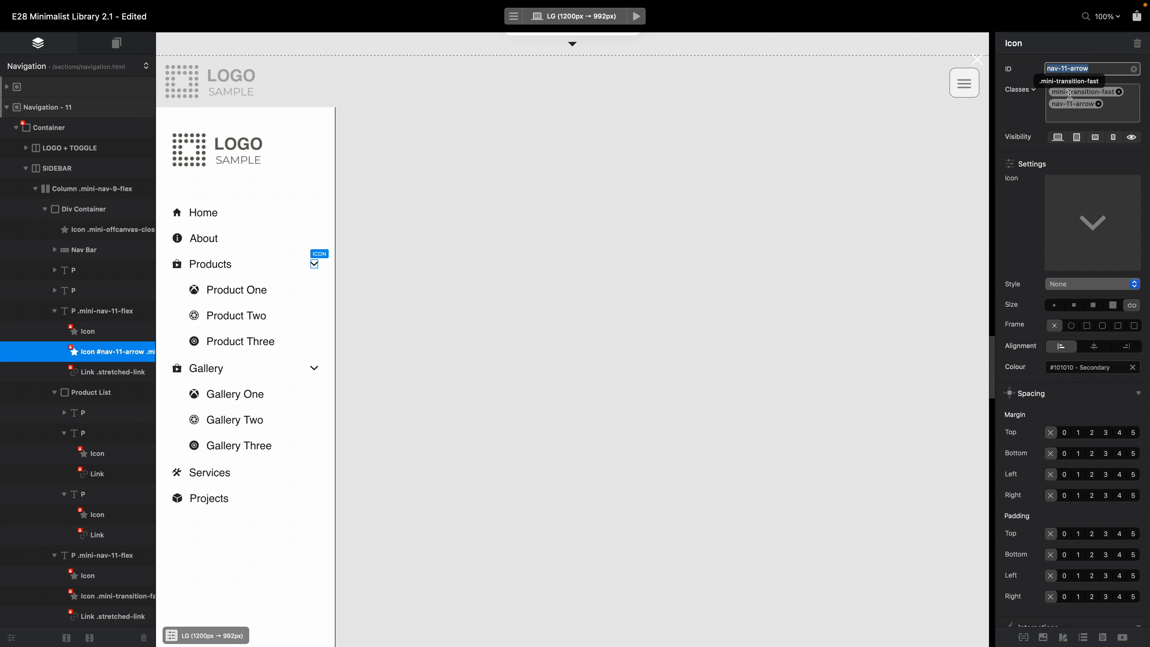
pyautogui.click(314, 367)
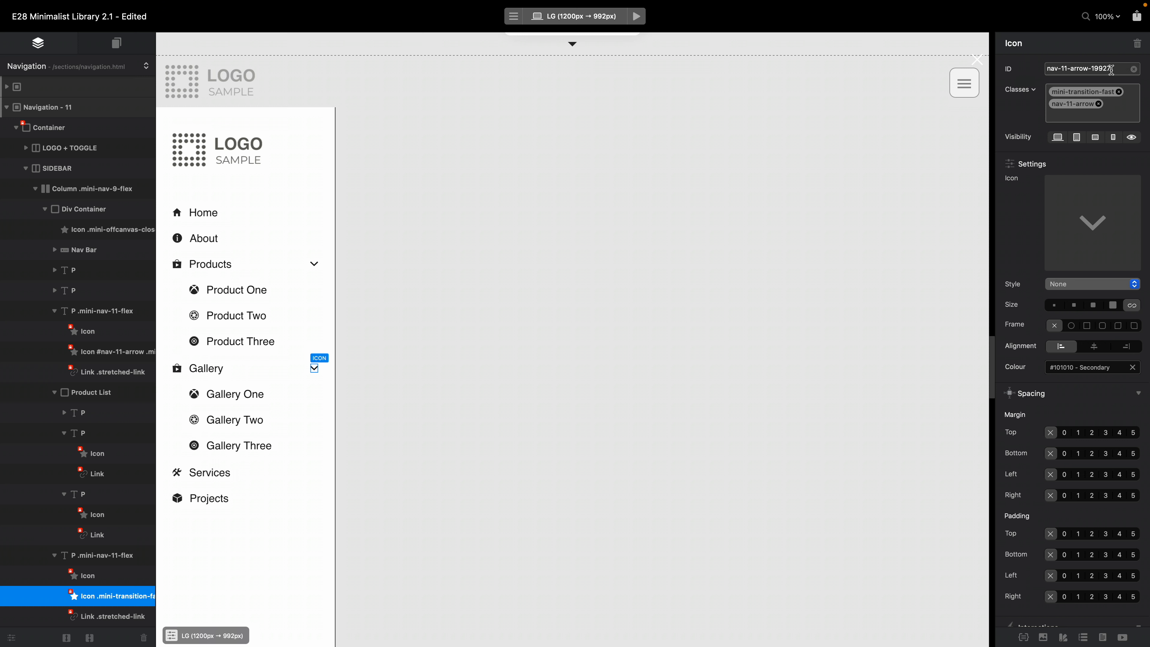
# Step: Set the target ID of the Gallery link's Toggle Class interaction to the Gallery arrow icon's ID, nav-11-arrow-19927
pyautogui.moveTo(1111, 69); pyautogui.dragTo(1037, 70)
pyautogui.press('super+c')
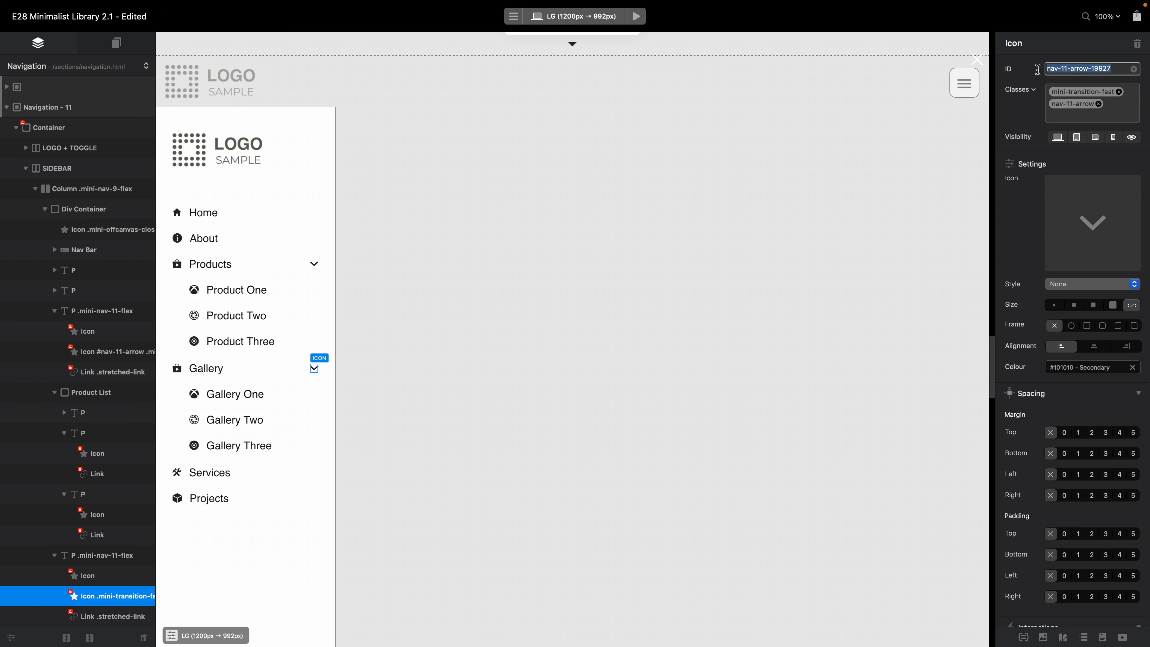
pyautogui.click(215, 373)
pyautogui.moveTo(1095, 566); pyautogui.dragTo(1008, 558)
pyautogui.press('super+v')
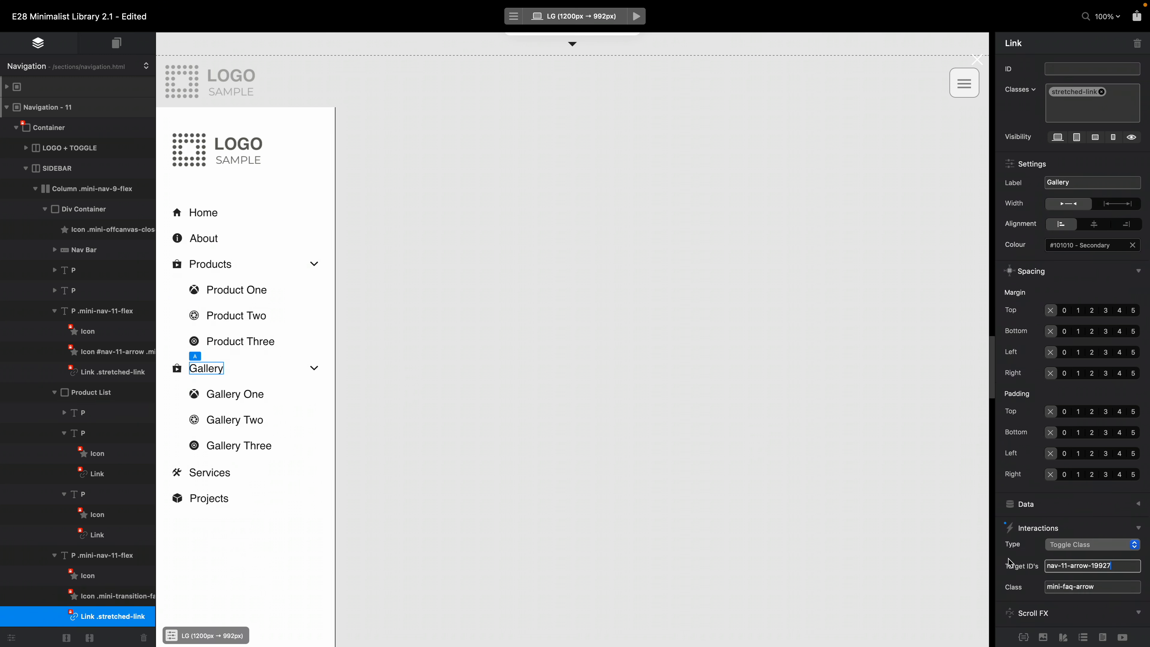
pyautogui.press('super+a')
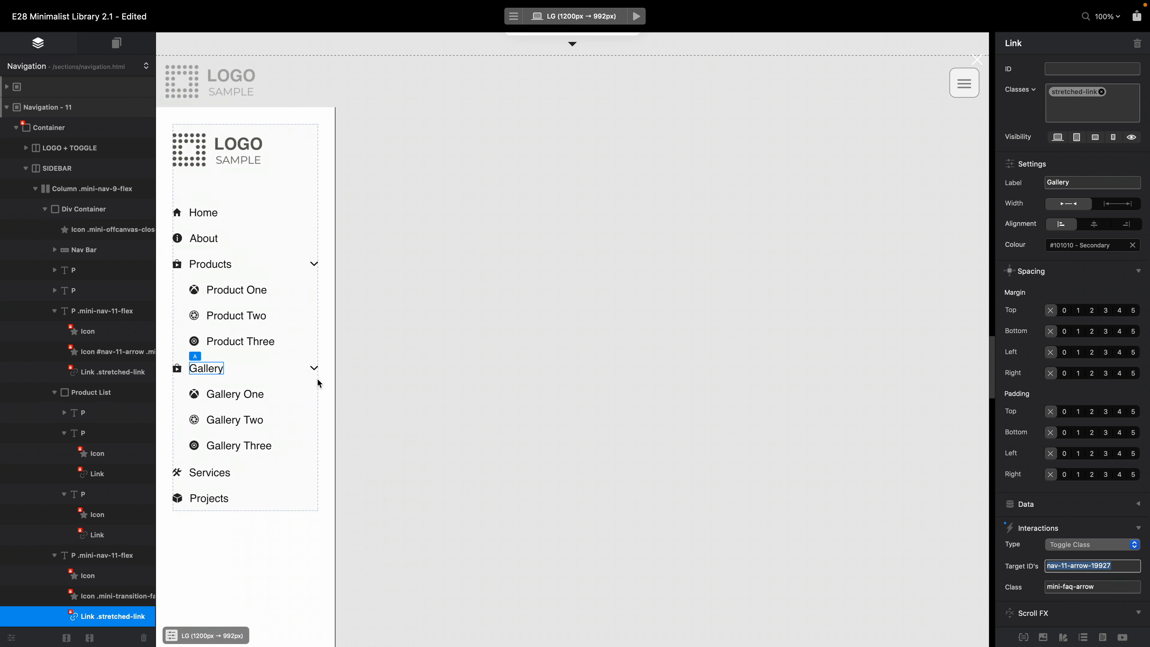
# Step: Check the Gallery link's data-bs-target attribute against the ID of the Product List div below Products
pyautogui.scroll(-10, 1058, 474)
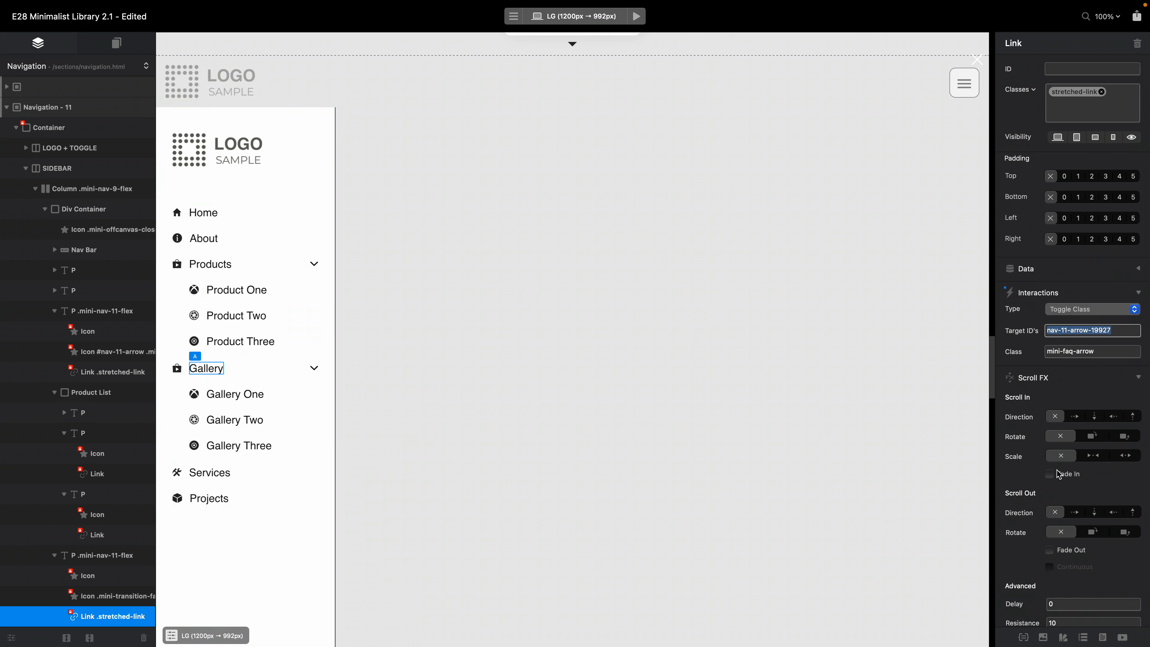
pyautogui.scroll(-4, 1059, 473)
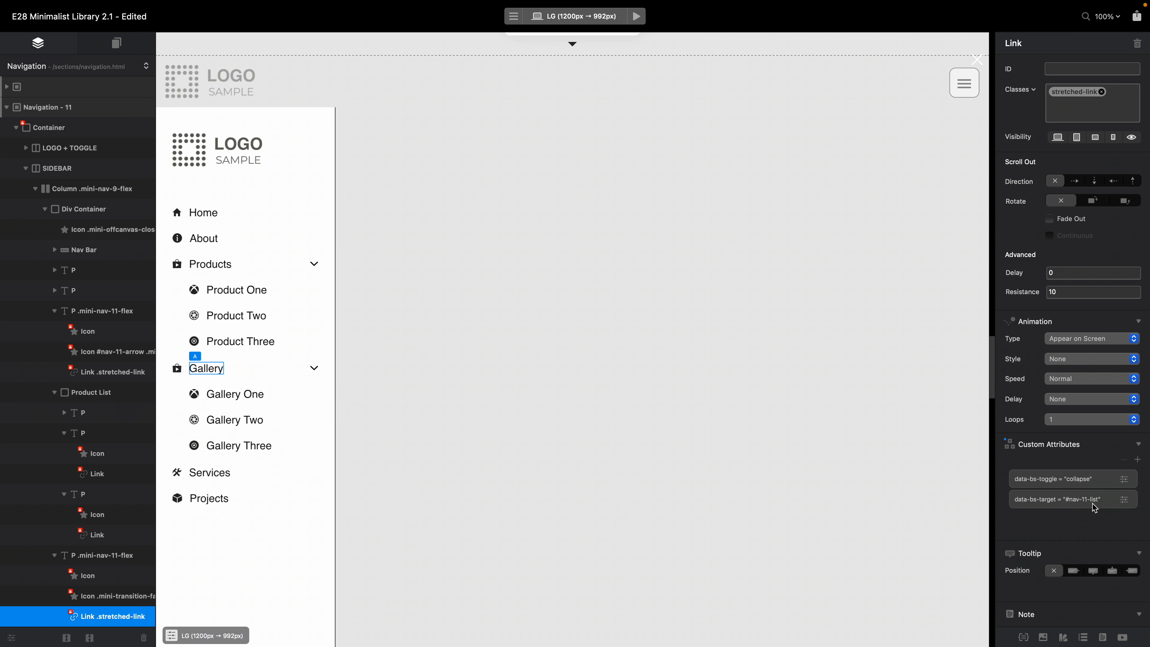
pyautogui.click(237, 303)
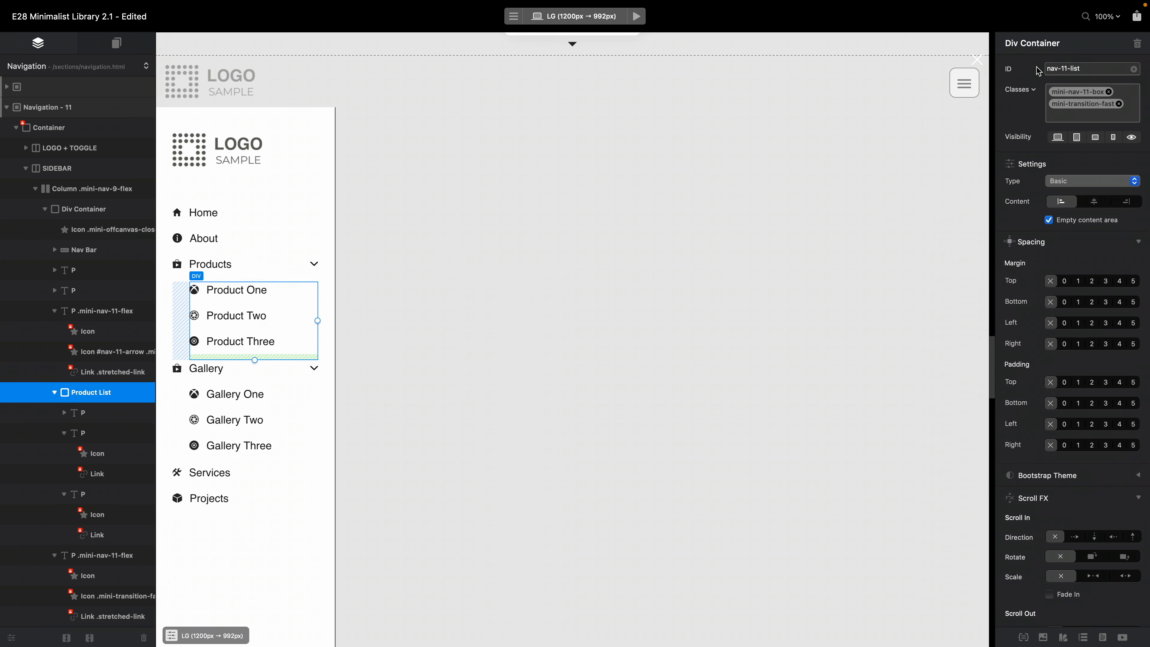
pyautogui.click(1095, 69)
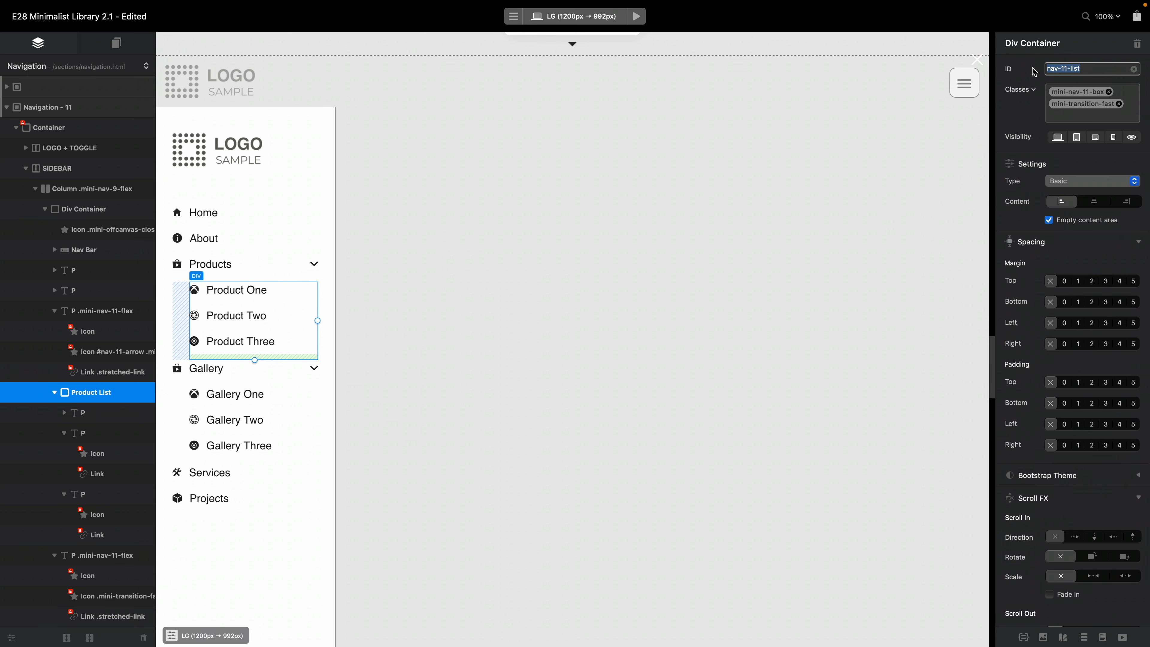
pyautogui.click(210, 368)
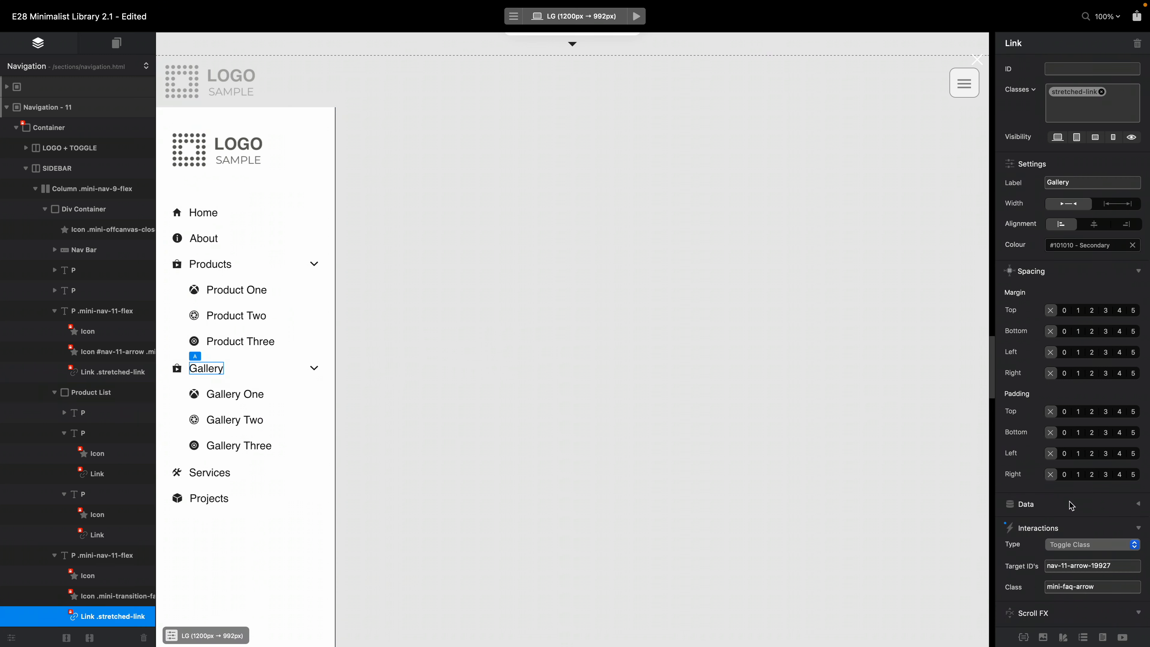
pyautogui.scroll(-5, 1072, 505)
pyautogui.scroll(-10, 1071, 506)
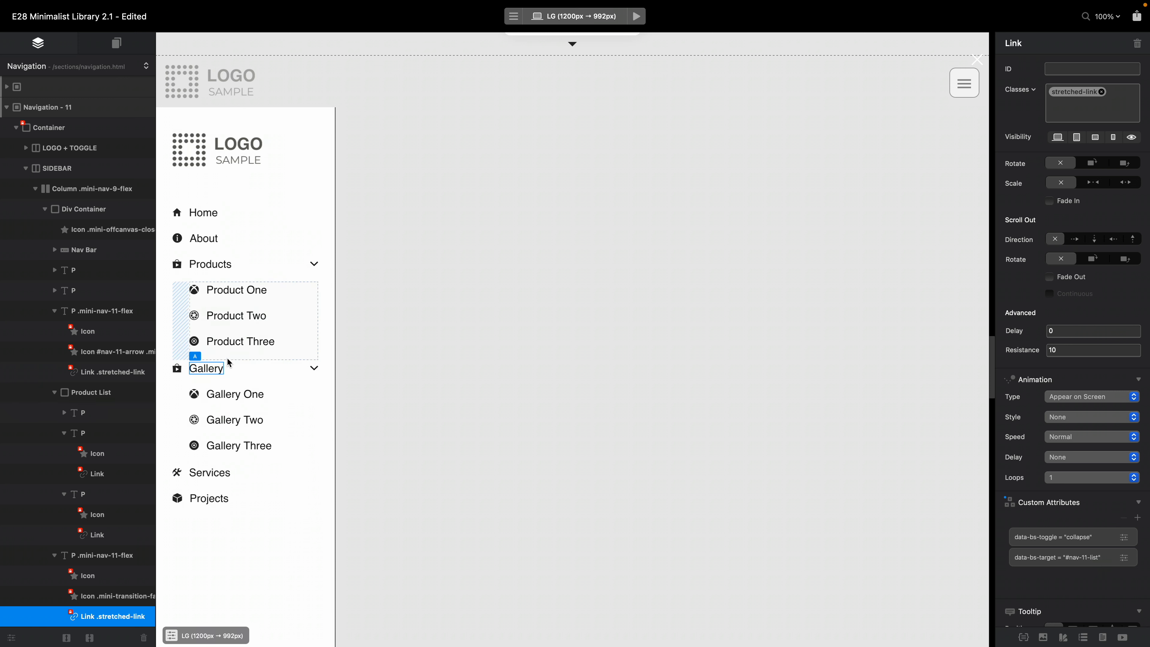
# Step: Set the ID of the div containing the three Gallery links to nav-11-list-2
pyautogui.click(217, 403)
pyautogui.scroll(-3, 51, 524)
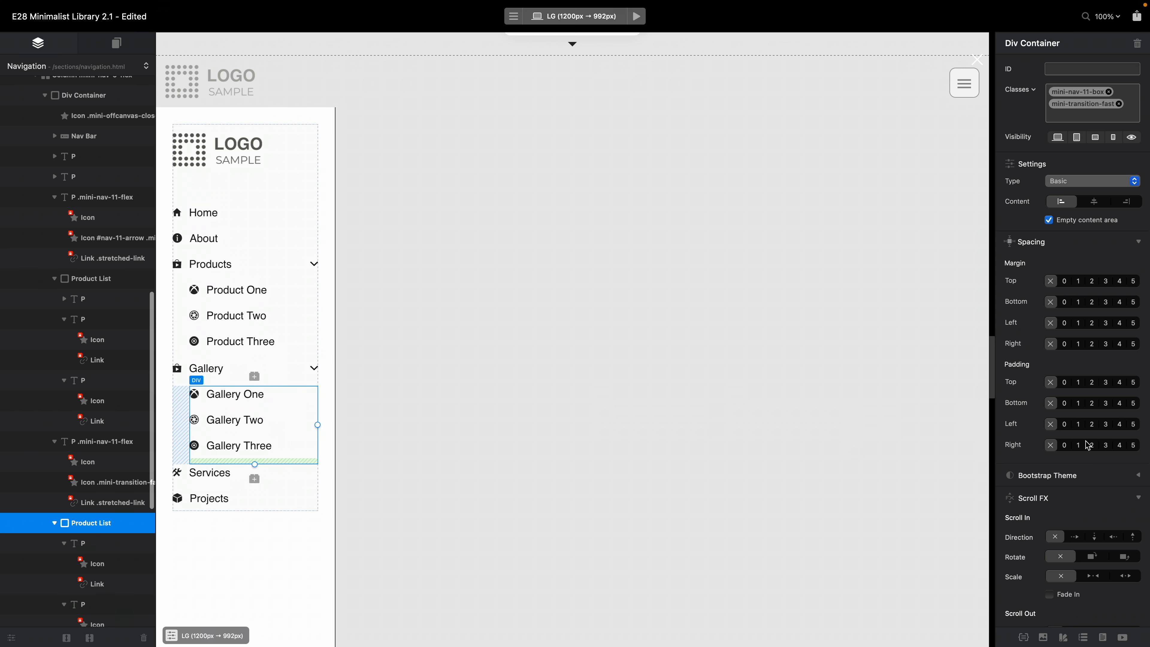
pyautogui.scroll(-5, 1097, 506)
pyautogui.scroll(5, 1097, 506)
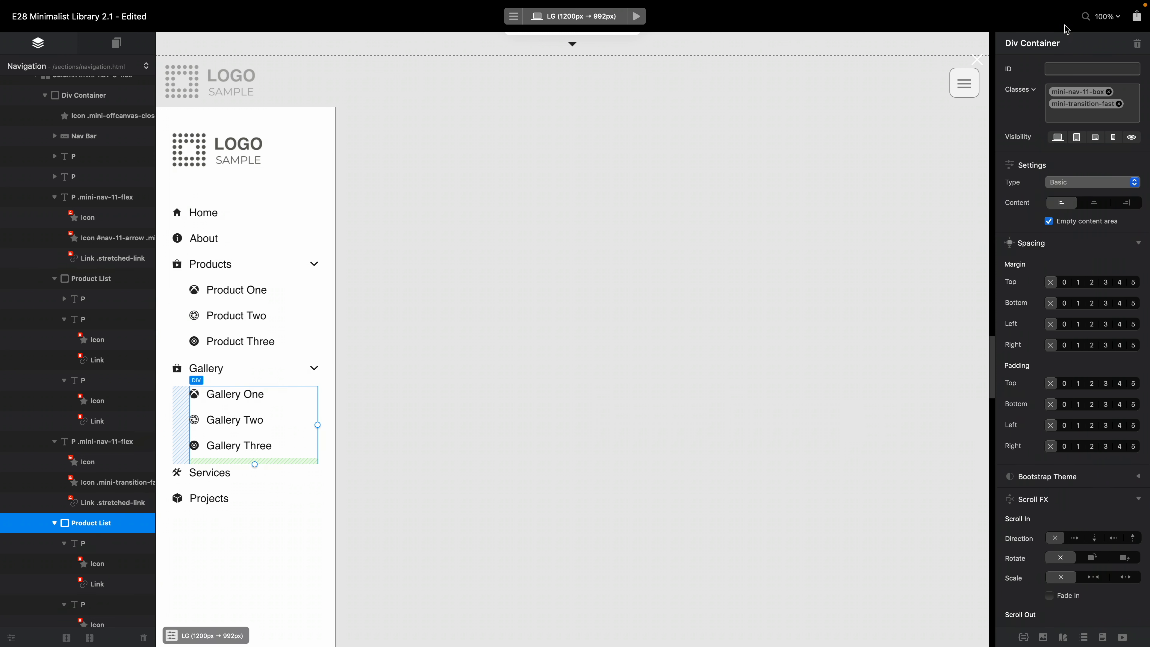
pyautogui.click(1066, 68)
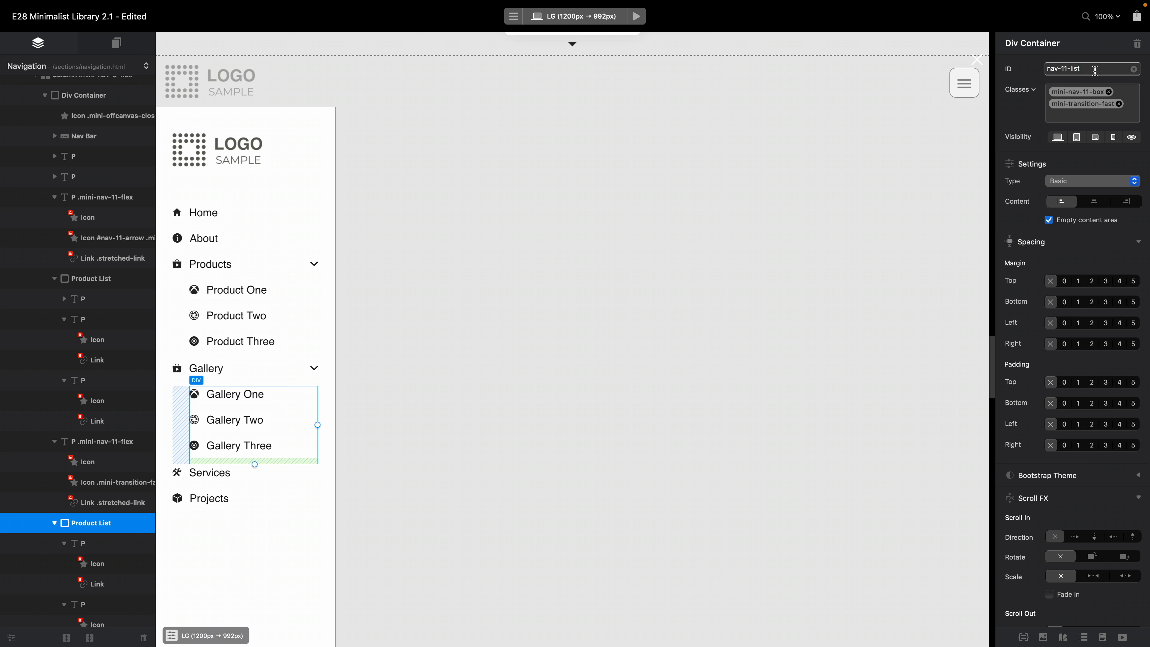
pyautogui.write('-2')
pyautogui.press('Return')
# Step: Change the Gallery link's data-bs-target custom attribute value to #nav-11-list-2
pyautogui.click(207, 368)
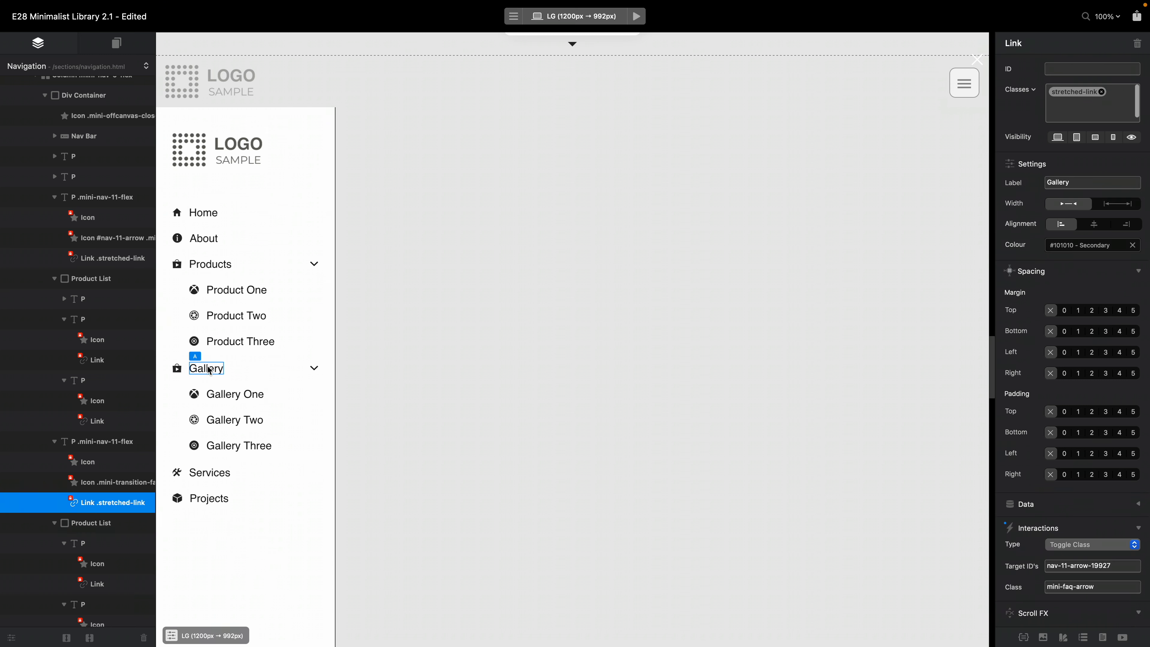
pyautogui.scroll(-15, 1067, 498)
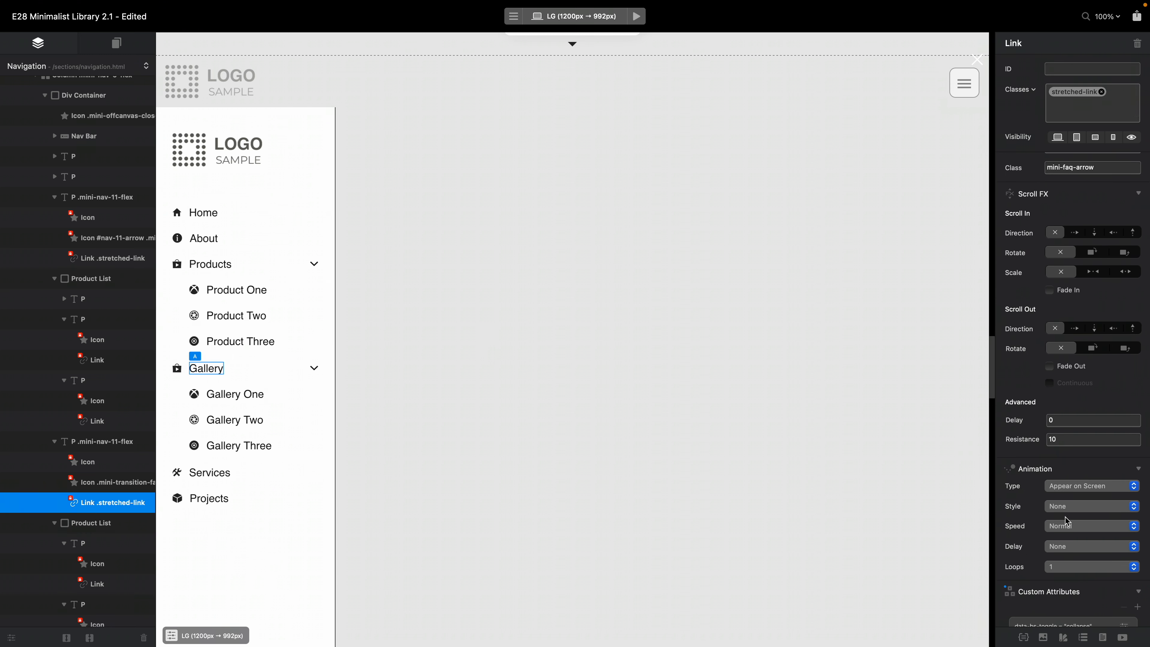
pyautogui.click(1123, 468)
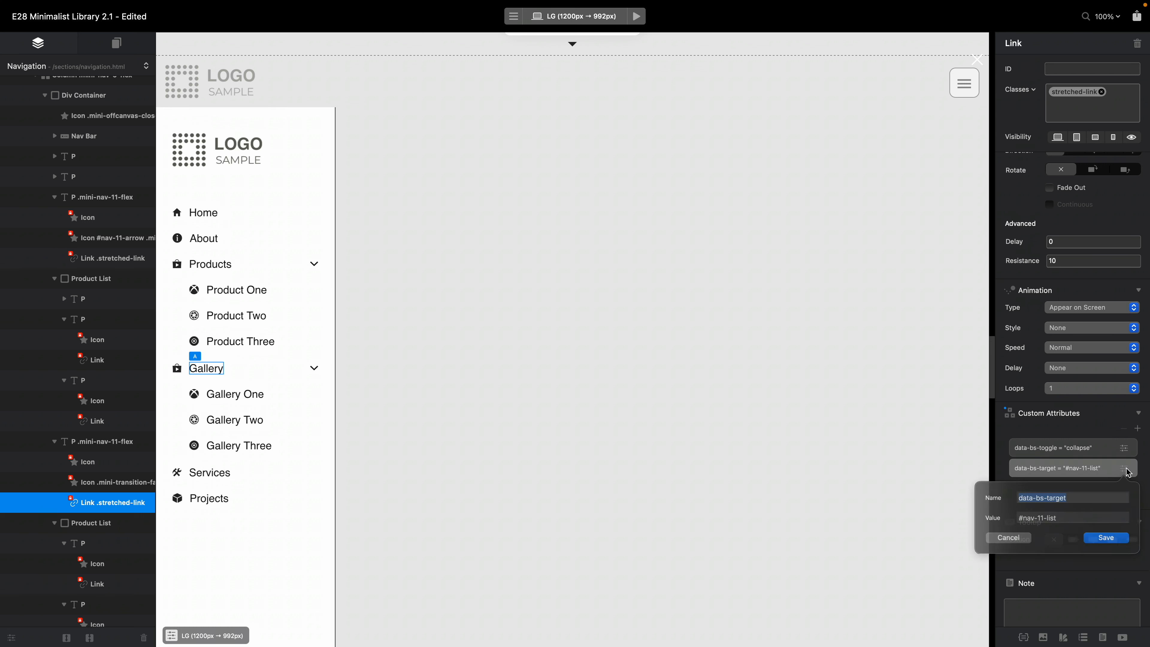
pyautogui.click(1053, 523)
pyautogui.write('-2')
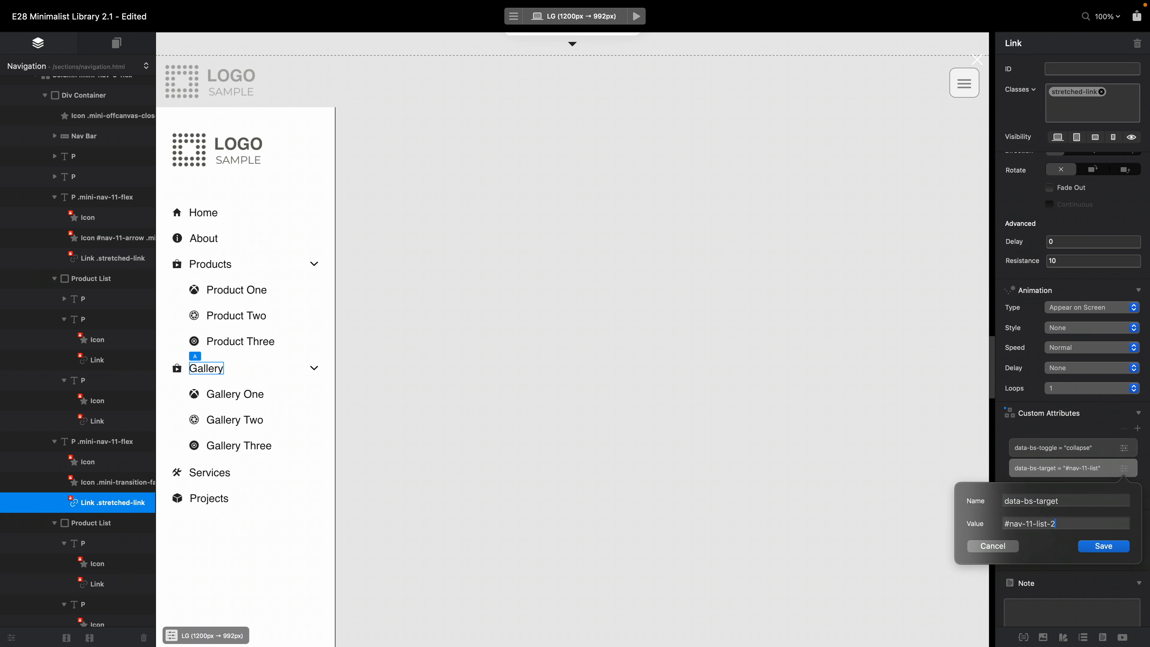
pyautogui.press('Return')
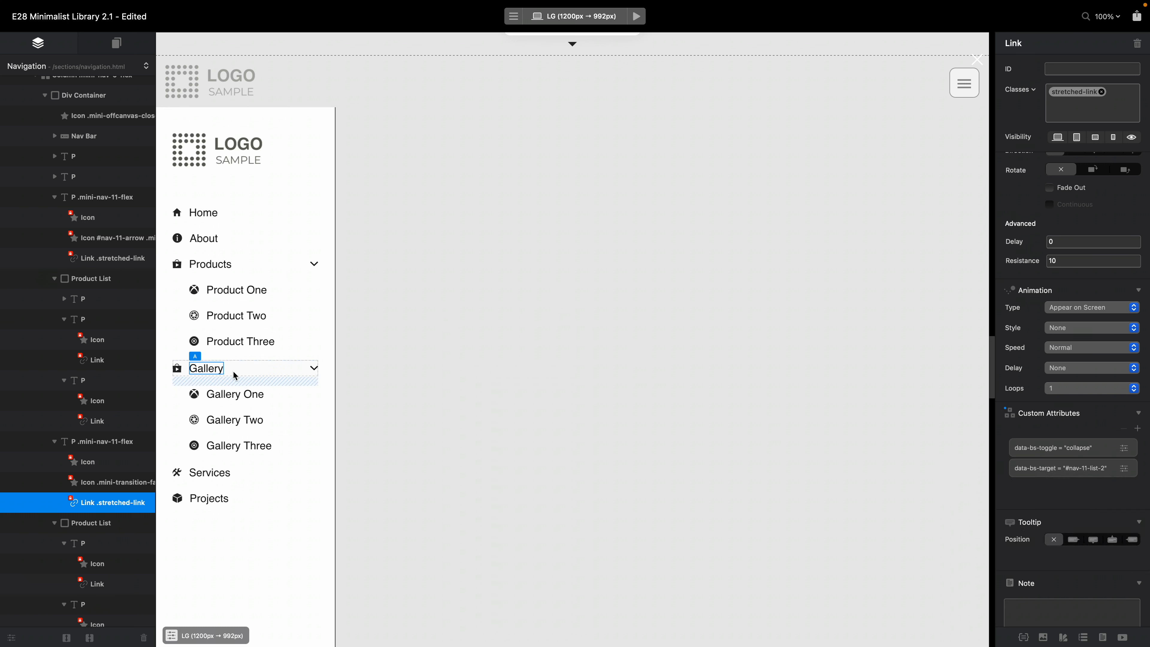
# Step: Add the collapse class to both the Products list div and the Gallery list div
pyautogui.click(243, 304)
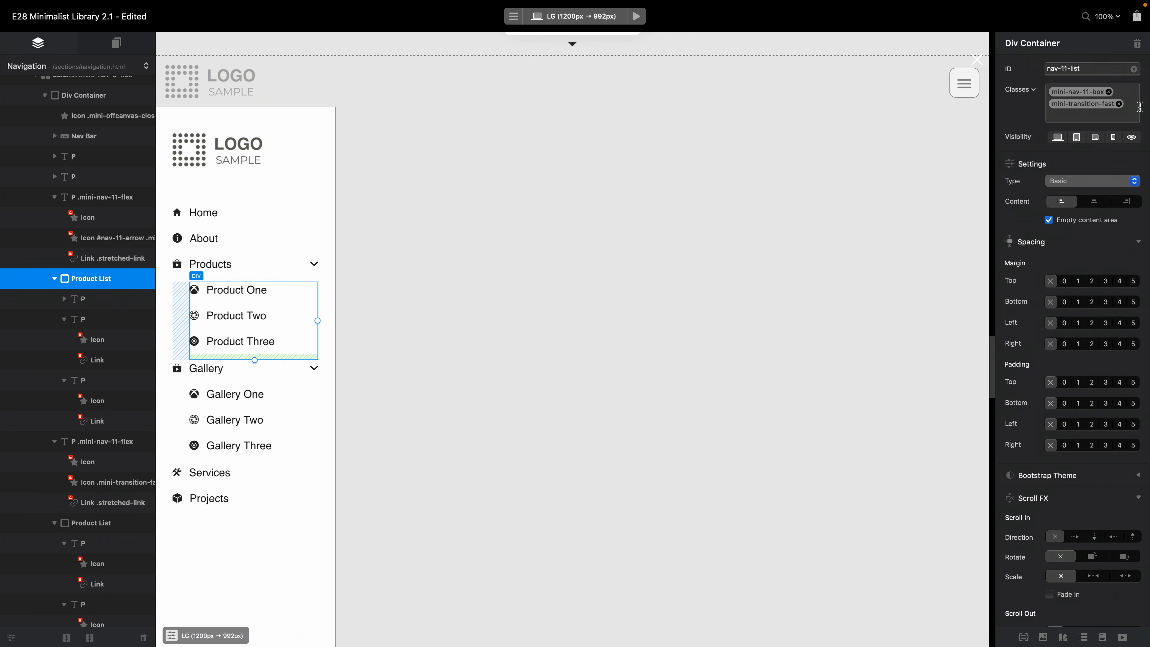
pyautogui.click(1131, 108)
pyautogui.write('coll')
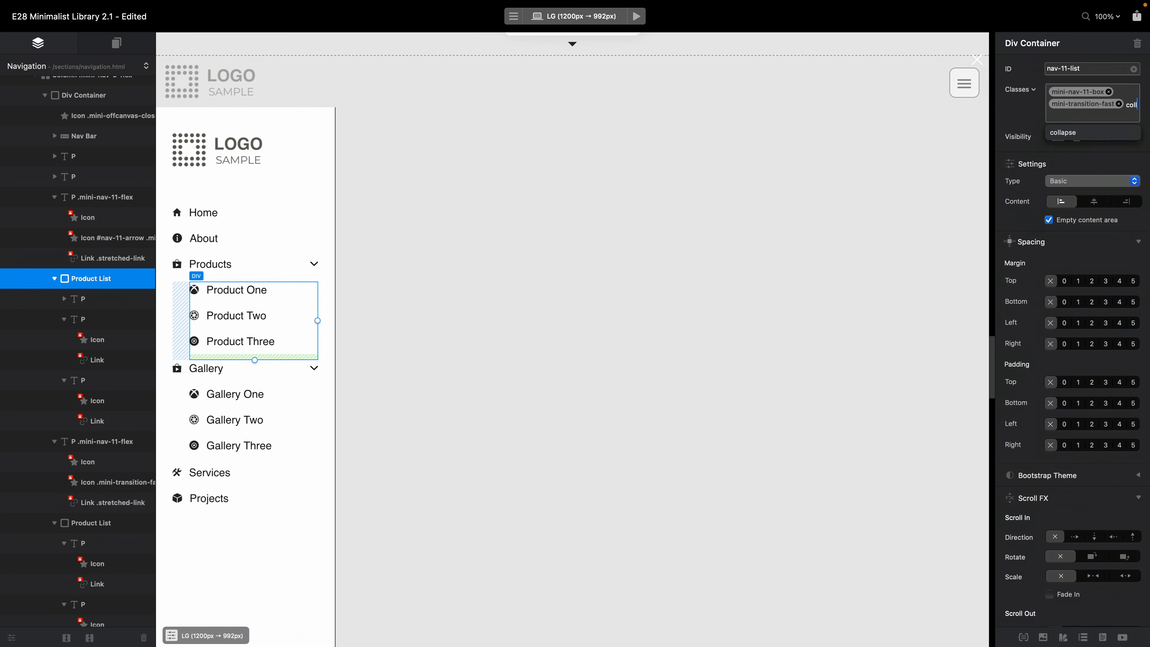
pyautogui.click(1062, 179)
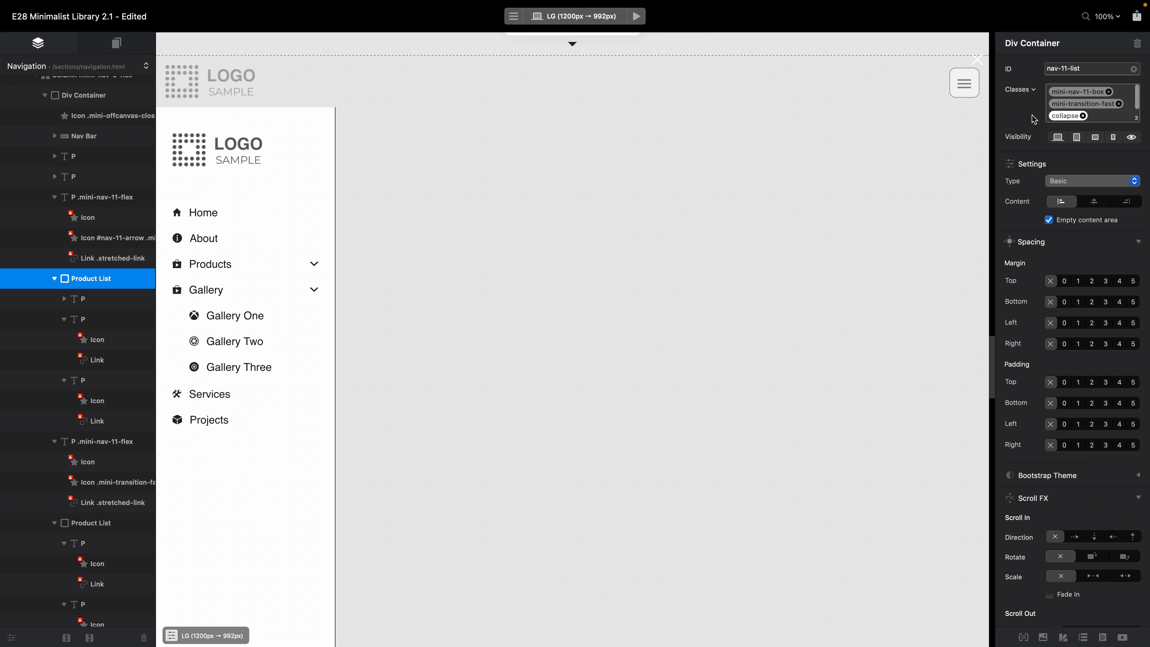
pyautogui.click(252, 333)
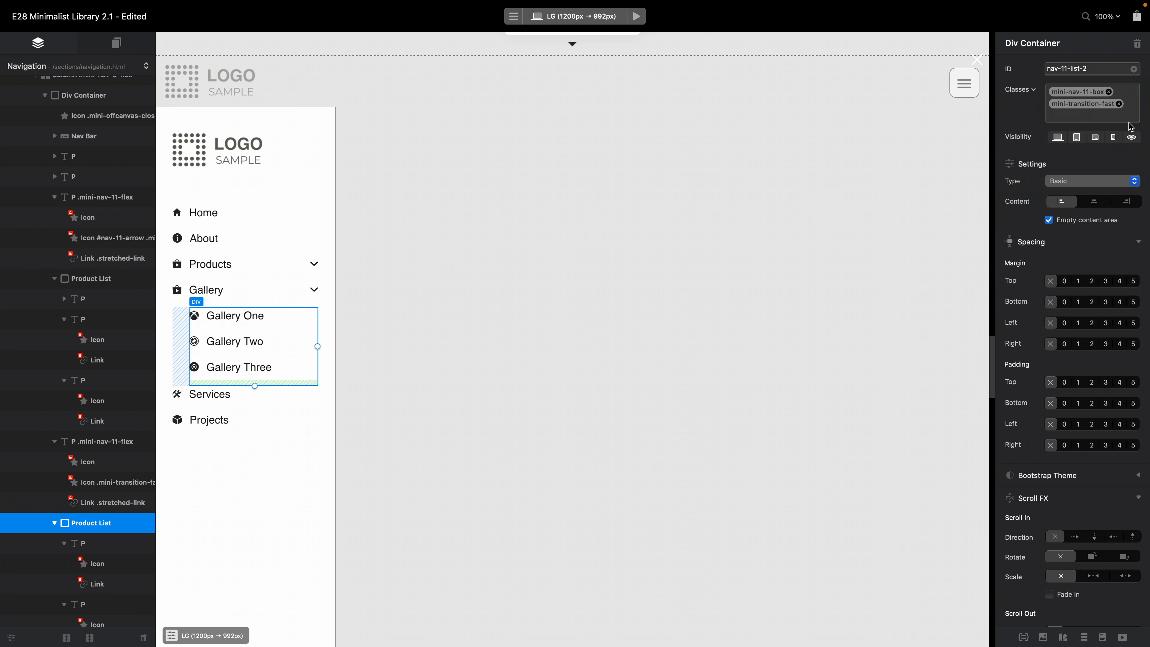
pyautogui.click(1129, 107)
pyautogui.write('collapse')
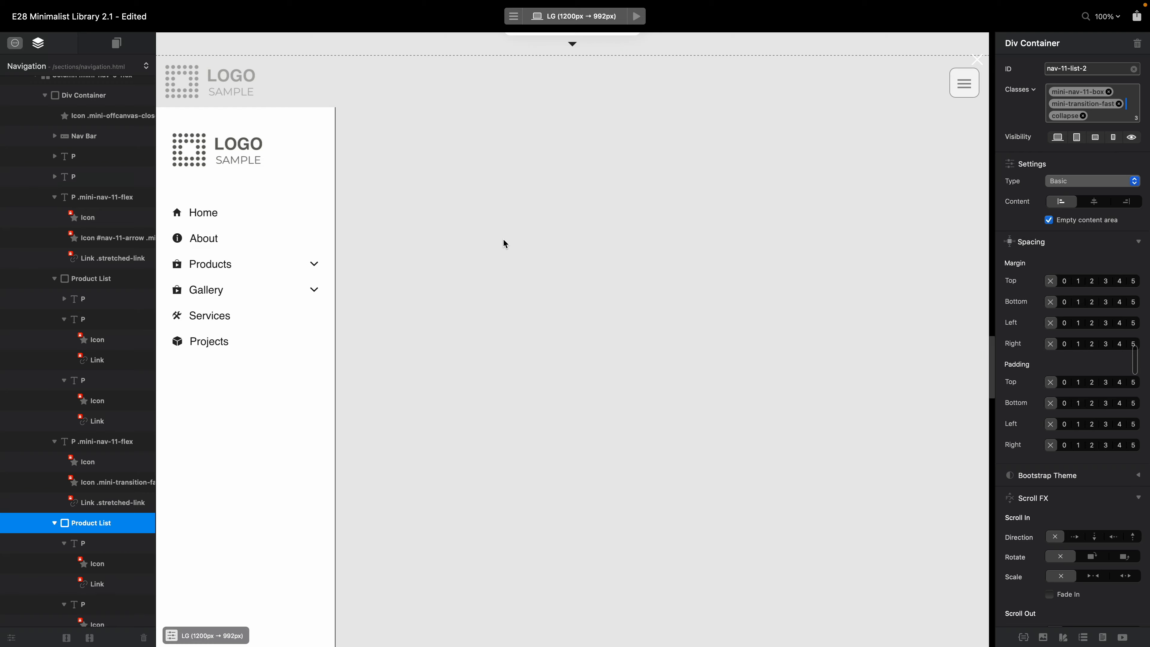
# Step: Preview the page and test expanding and collapsing the Products and Gallery dropdowns in Navigation 11
pyautogui.press('super+p')
pyautogui.scroll(-20, 503, 239)
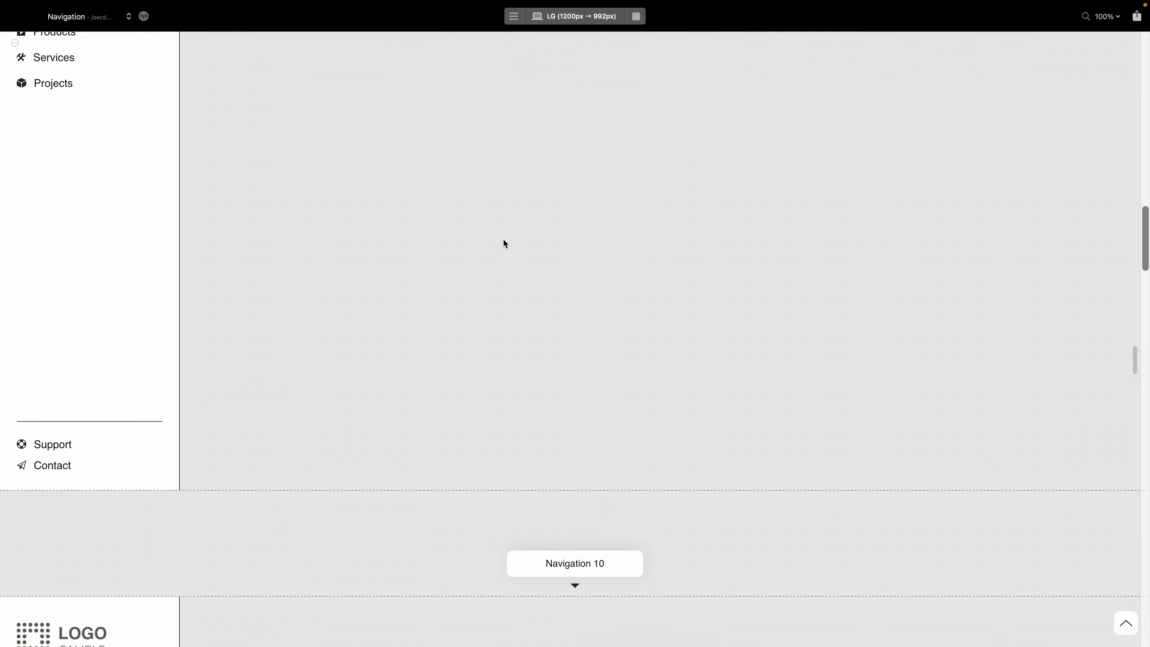
pyautogui.scroll(-20, 503, 239)
pyautogui.click(77, 315)
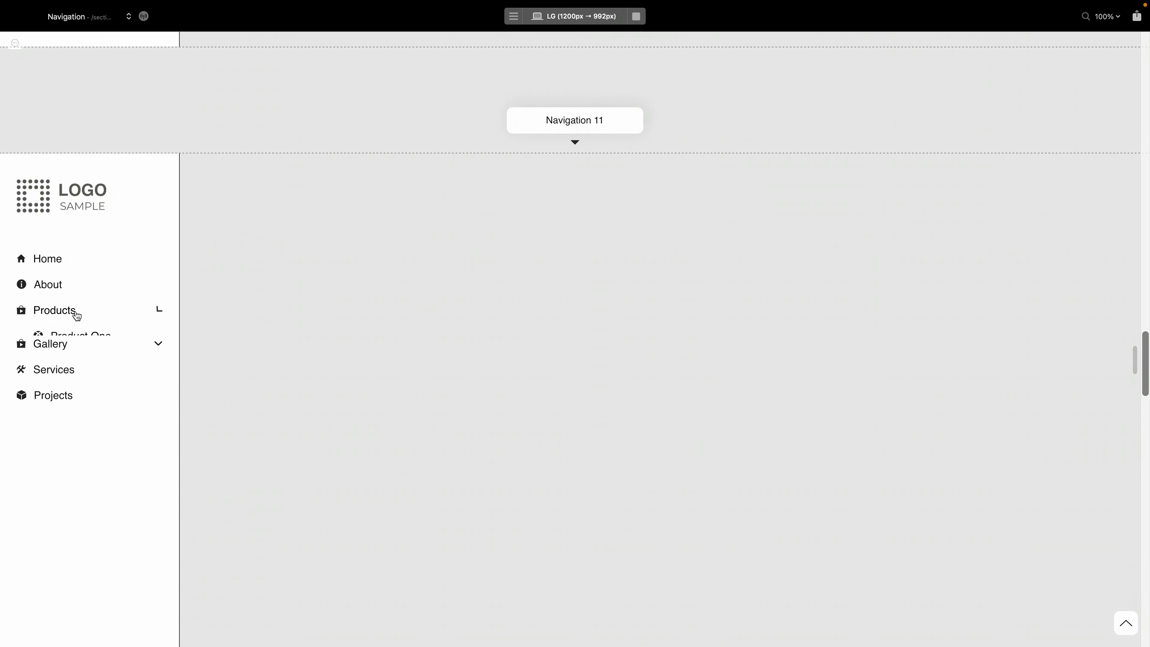
pyautogui.click(75, 314)
pyautogui.click(67, 338)
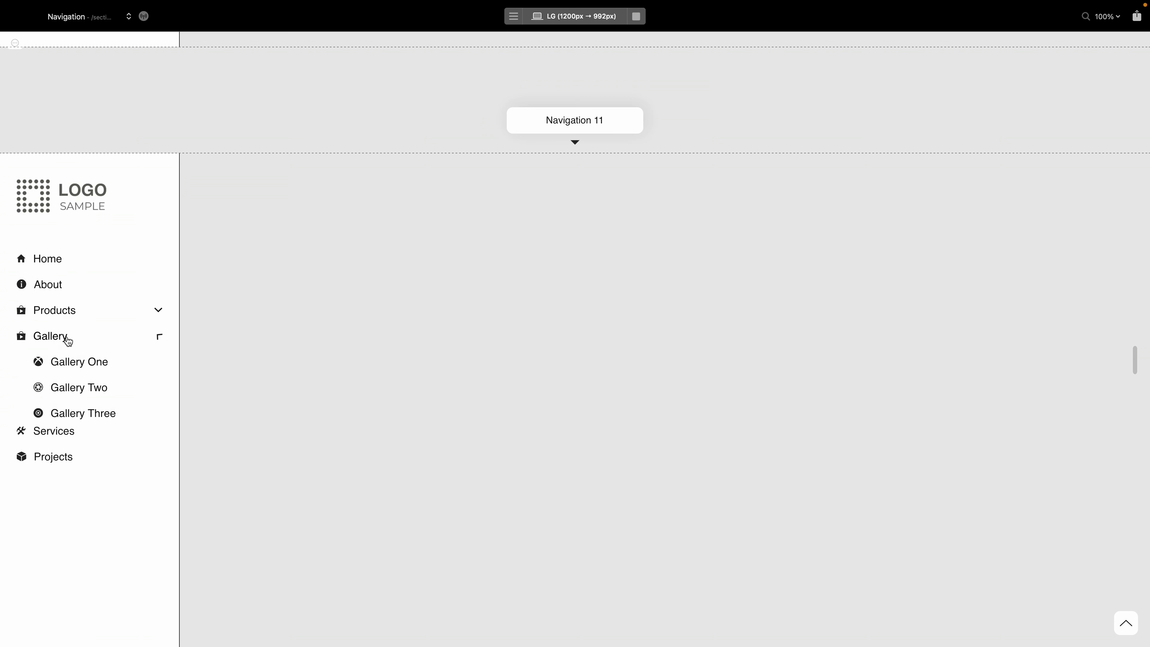
pyautogui.click(68, 340)
pyautogui.click(65, 311)
pyautogui.click(61, 426)
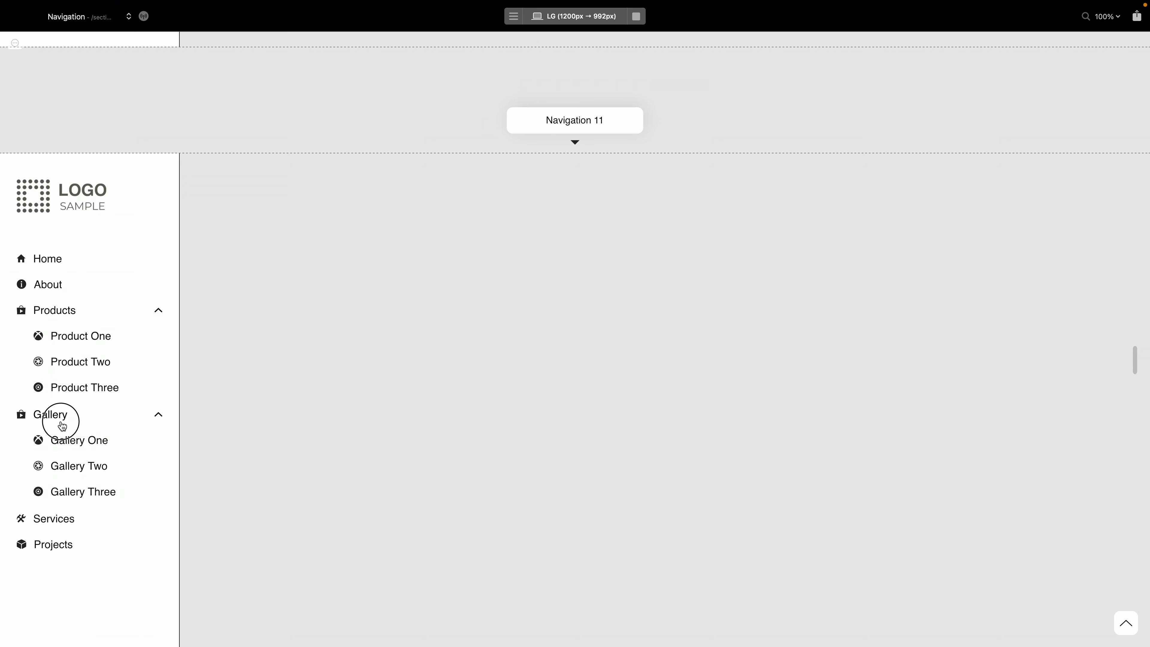
pyautogui.click(63, 317)
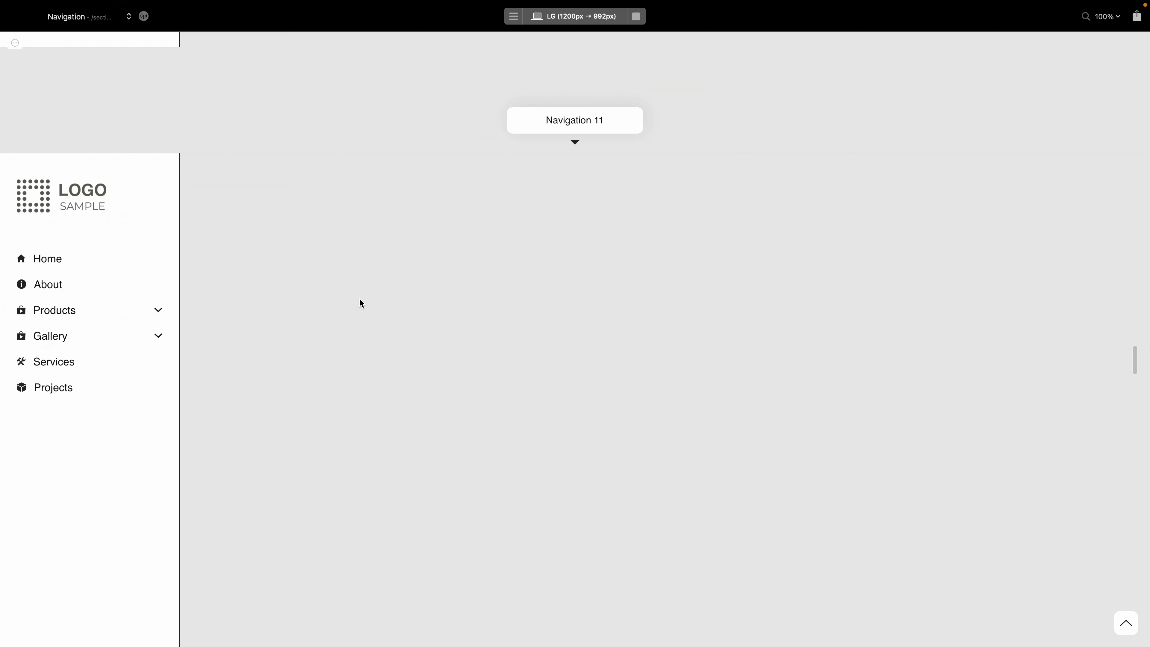